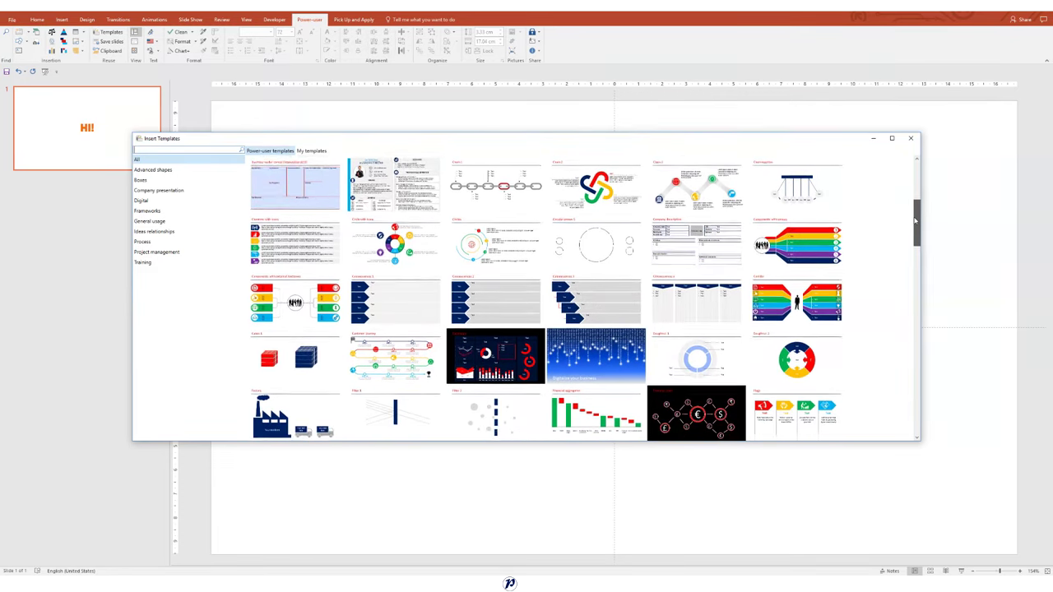
Step: Insert the Slide Cow iceberg template from the Power-user Insert Templates gallery
click(846, 354)
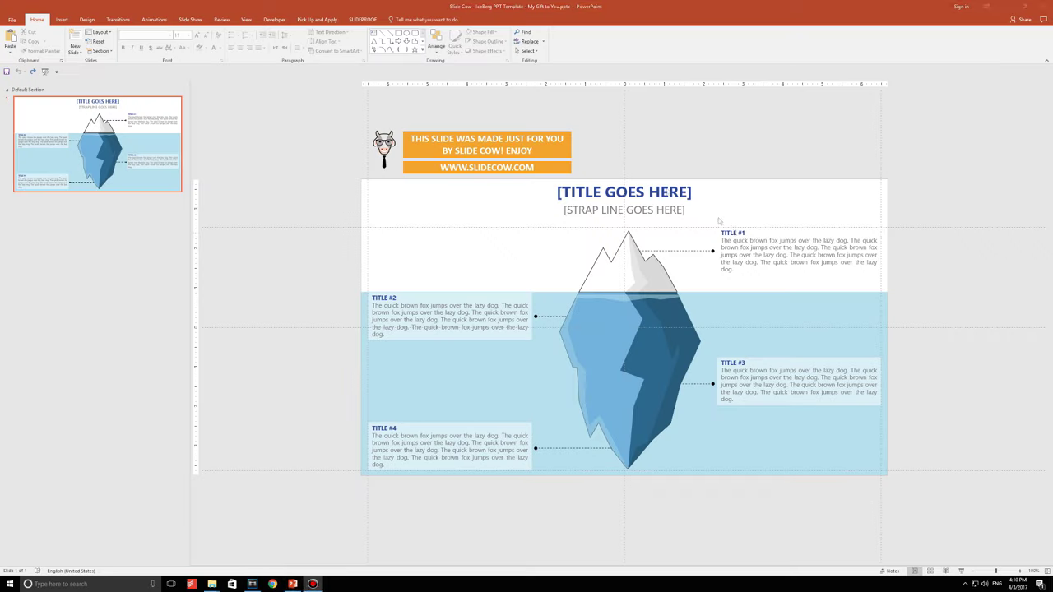
Step: Replace the TITLE #1 heading with 'Checking it out.' and select the iceberg graphic
triple_click(737, 233)
text(Checking it out.)
click(616, 277)
click(401, 19)
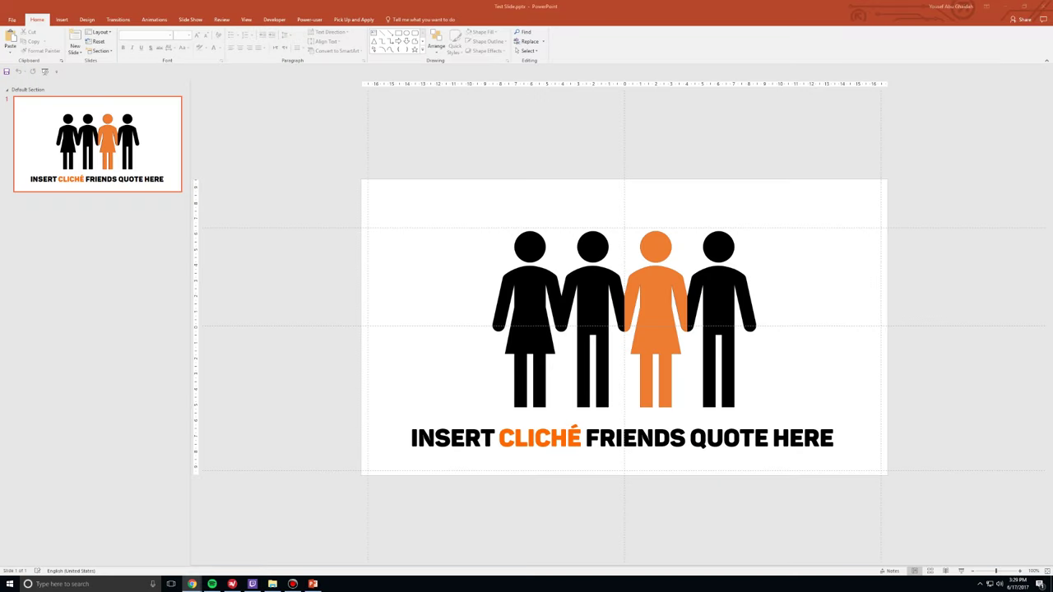
Step: Bring the Test Slide presentation forward and show its File backstage Info page
click(620, 194)
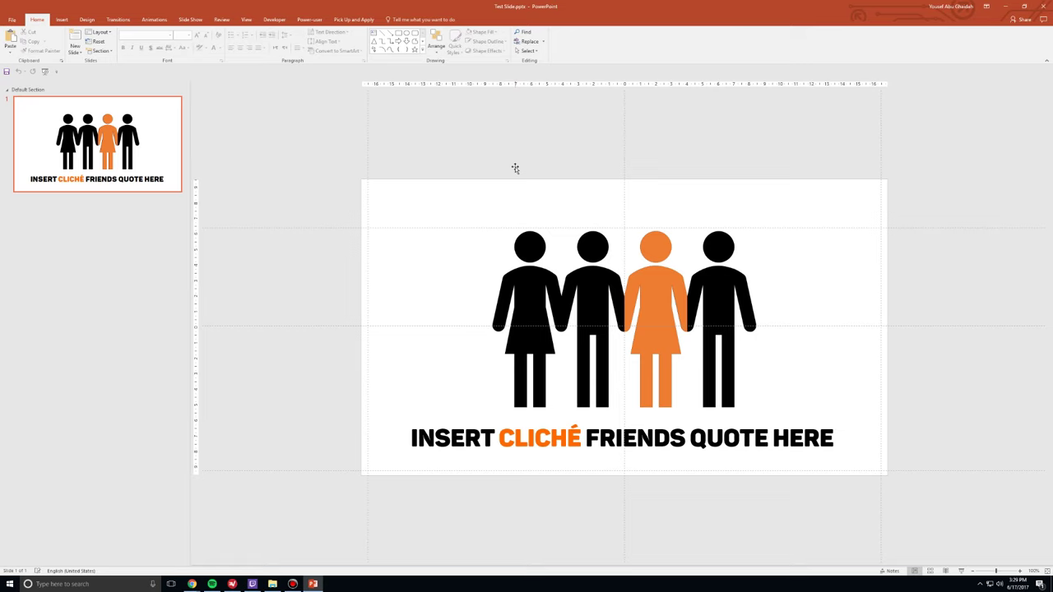
click(18, 18)
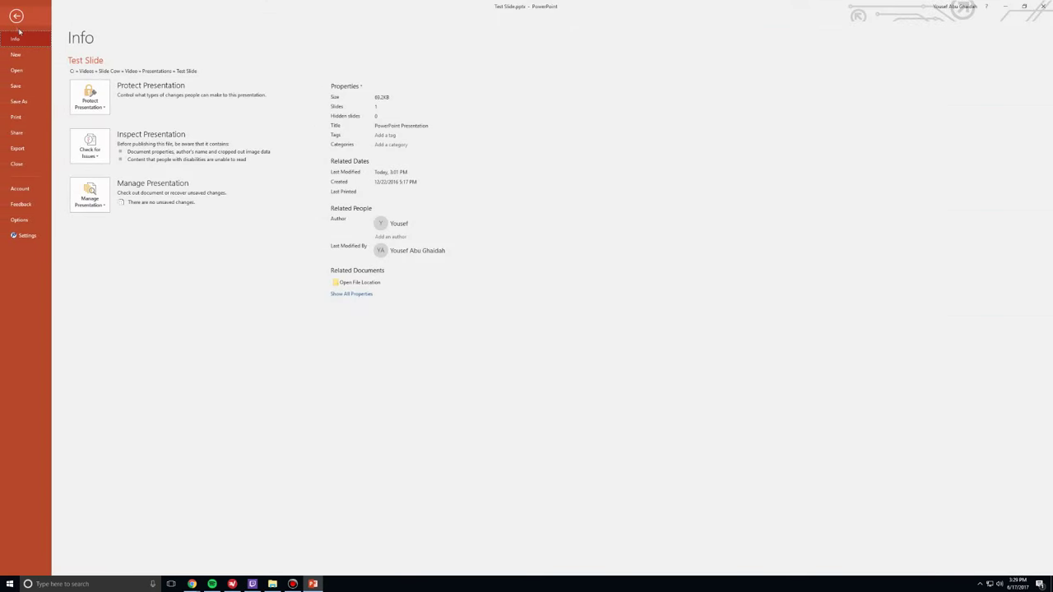
Step: Save just the current slide as a JPEG named Test Slide on This PC
click(36, 103)
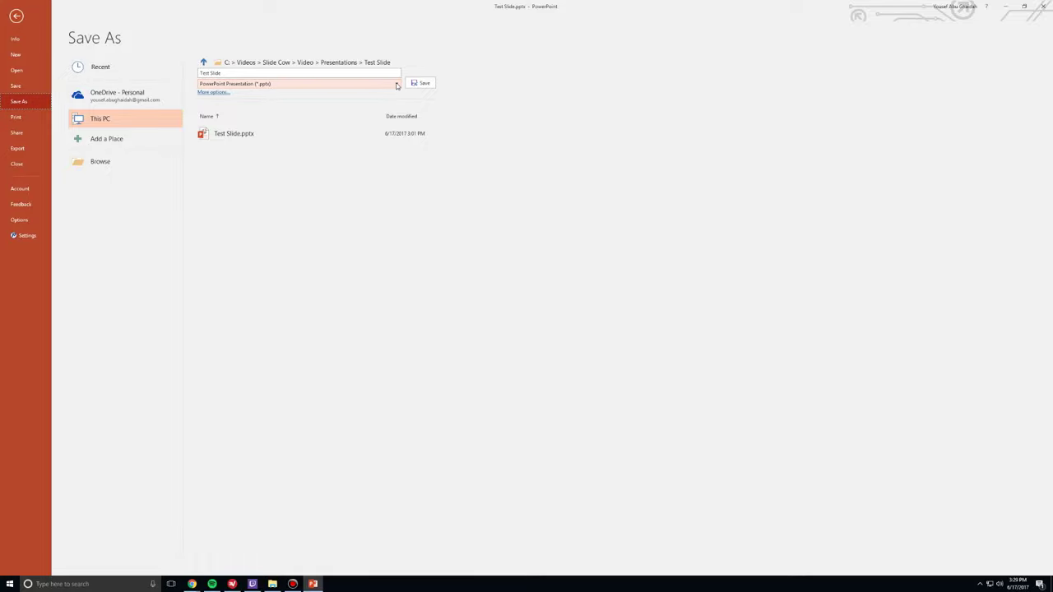
click(397, 86)
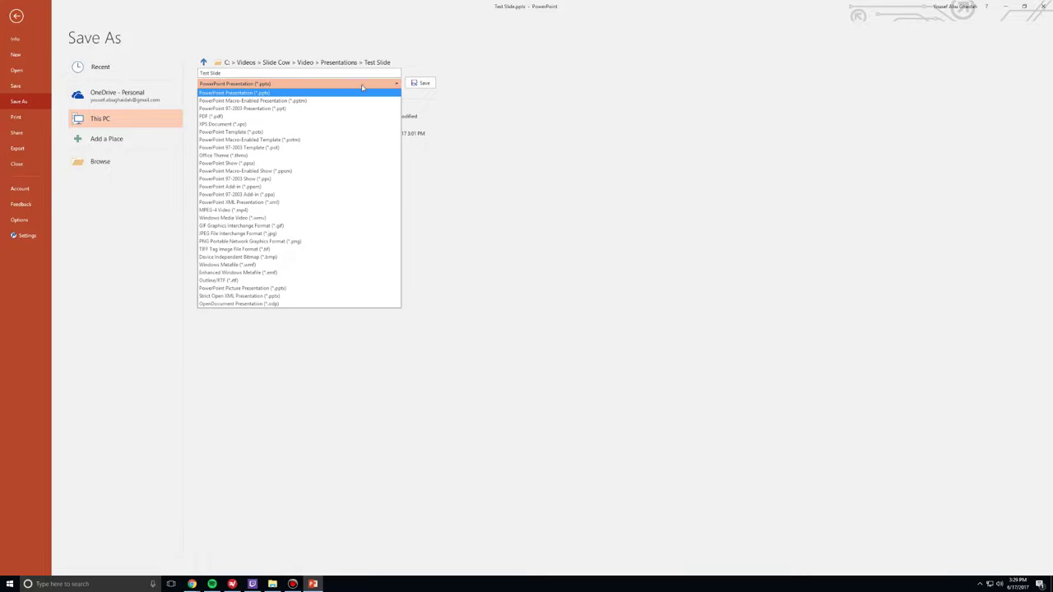
click(350, 234)
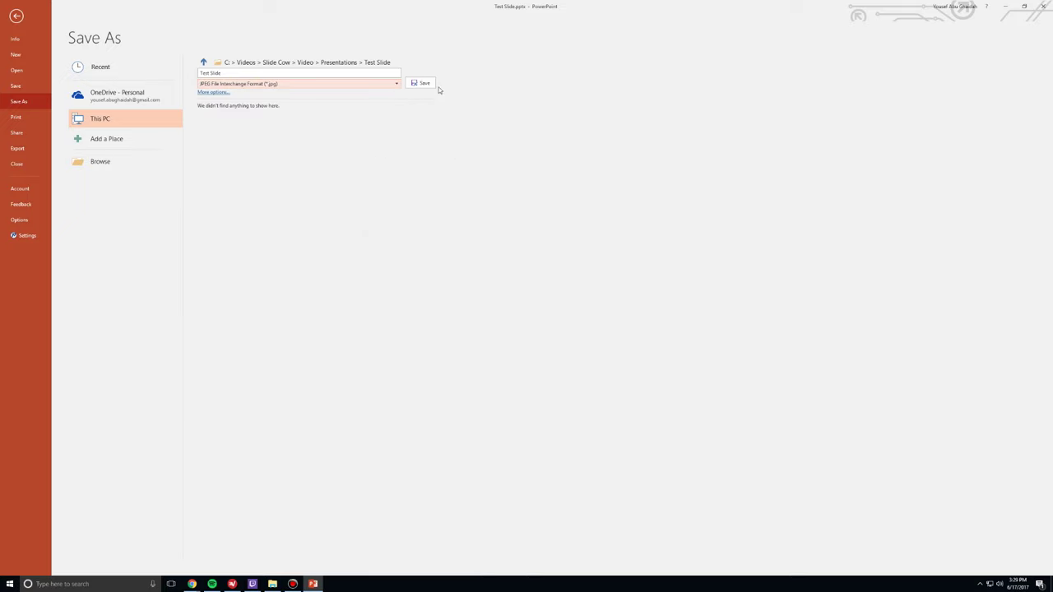
click(421, 83)
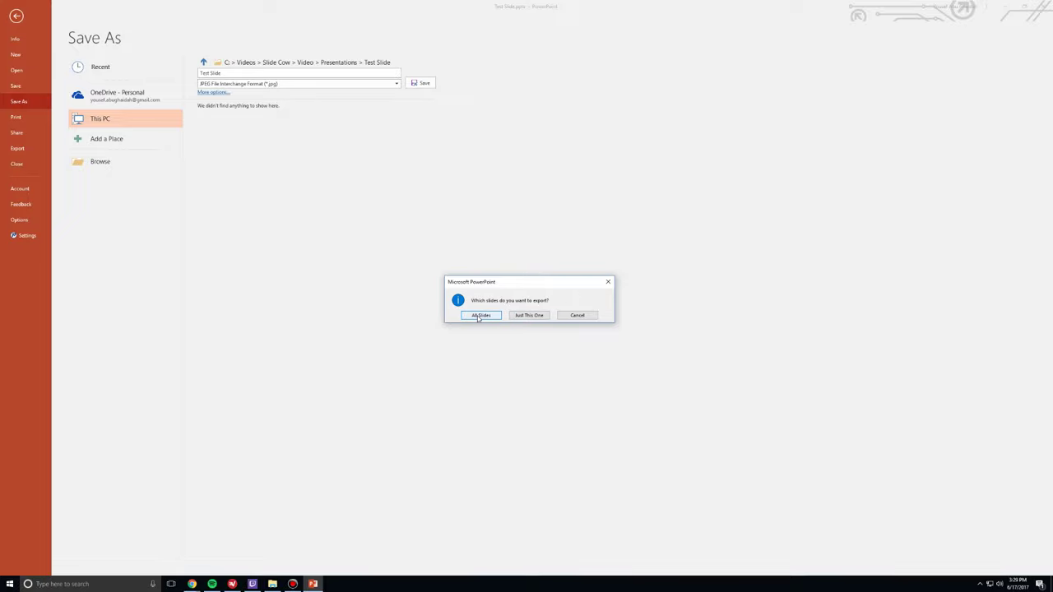
click(526, 316)
click(273, 584)
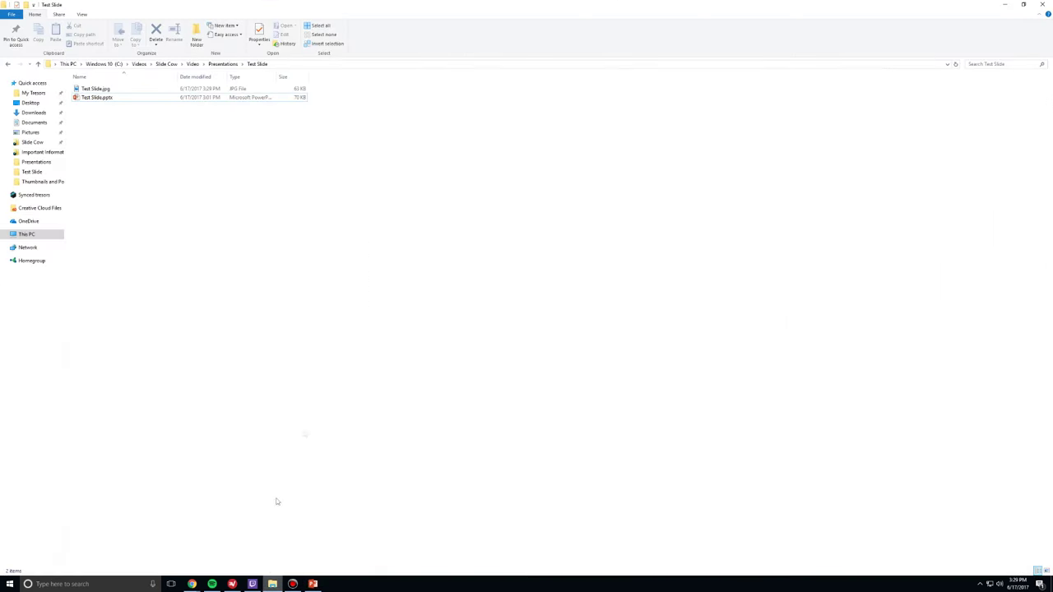
Step: Open Test Slide.jpg in Photos and zoom and pan across the figures and quote
double_click(172, 89)
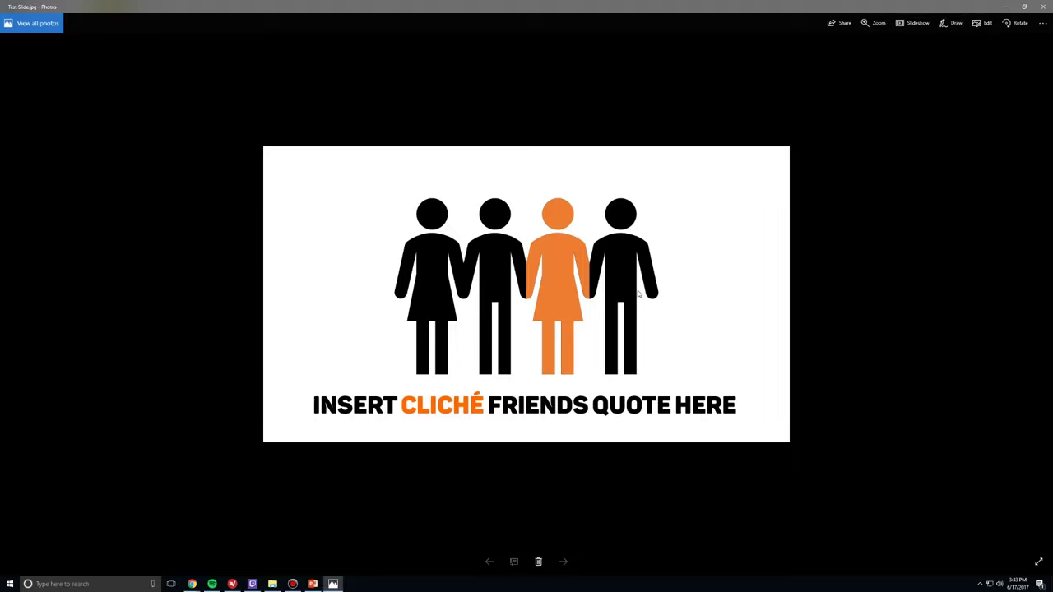
scroll(620, 298, up, 5)
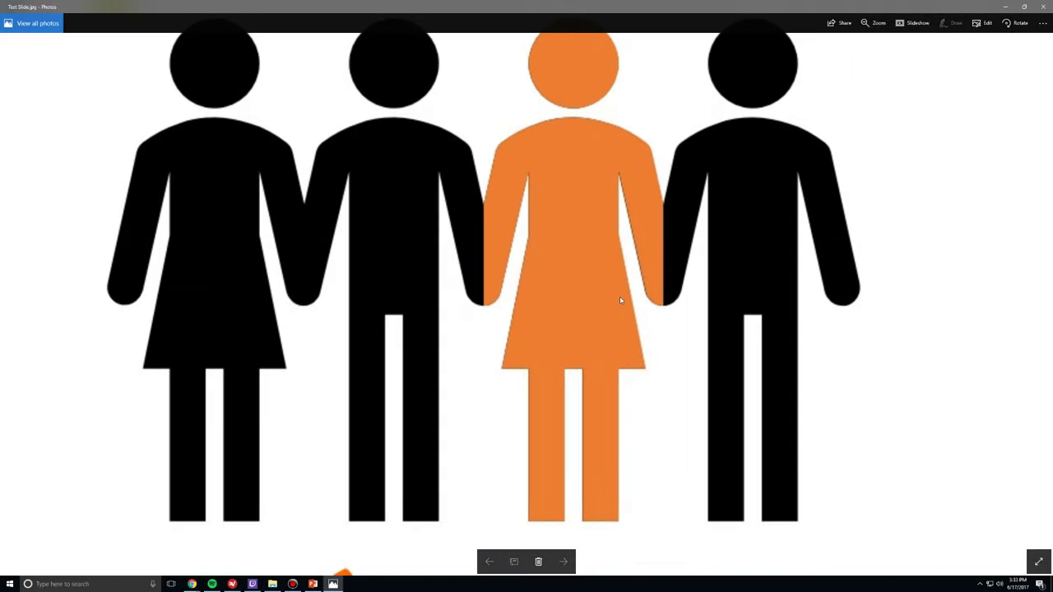
scroll(555, 235, down, 5)
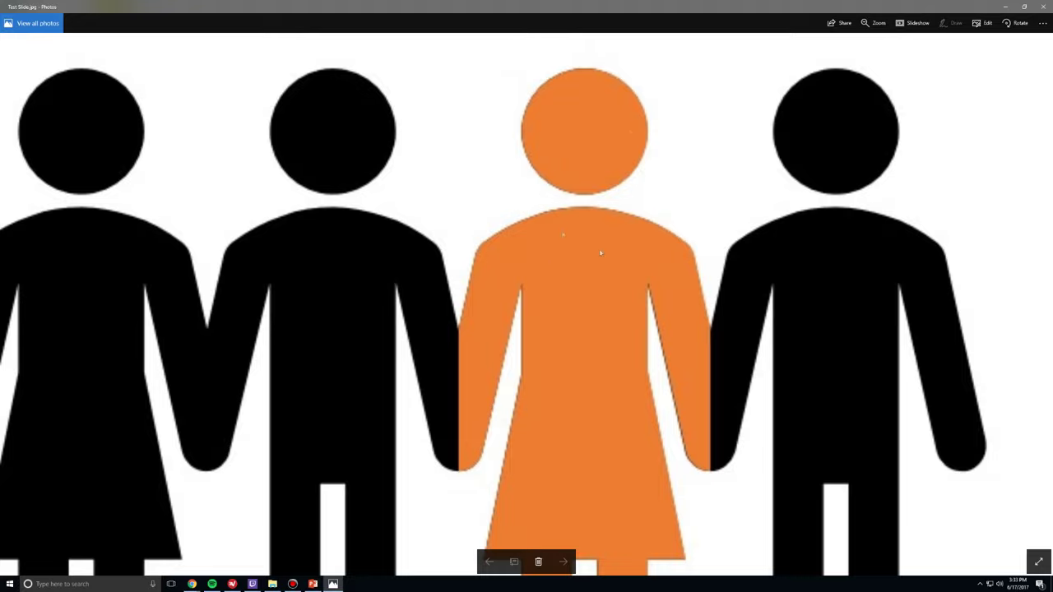
scroll(542, 437, down, 5)
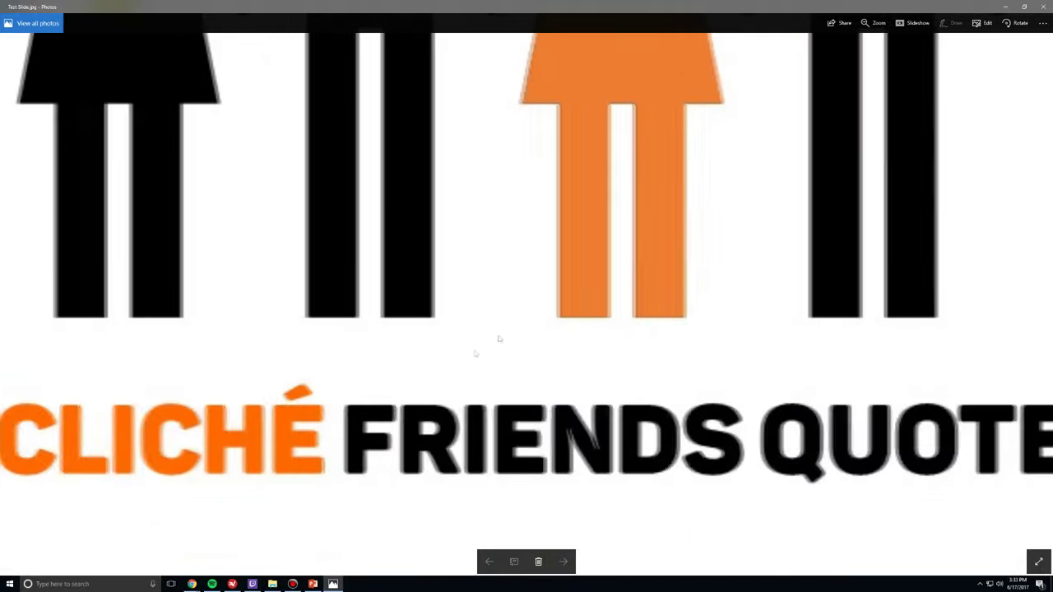
scroll(534, 443, left, 3)
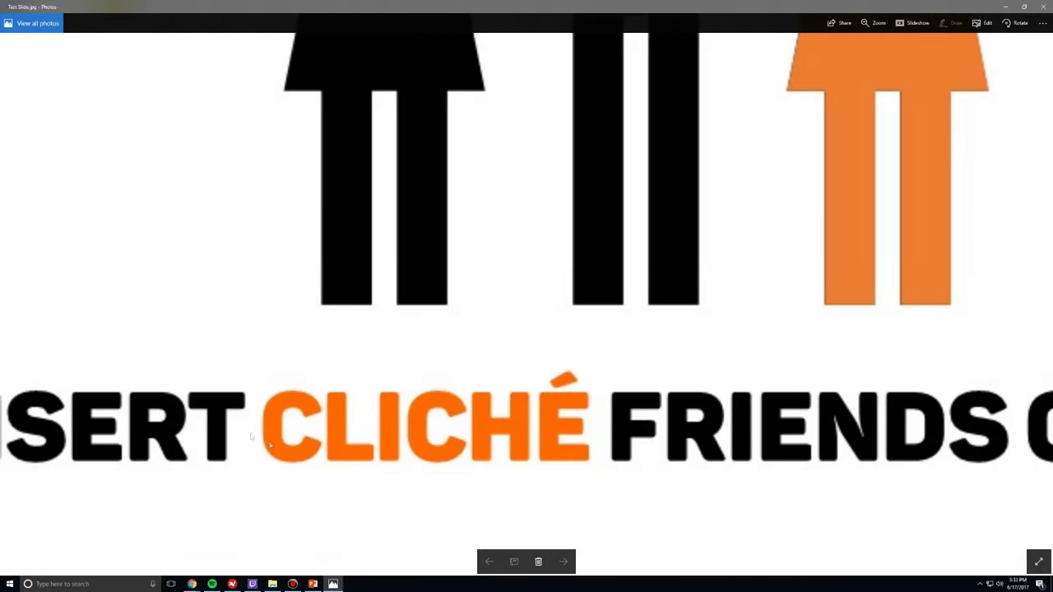
scroll(192, 428, left, 3)
scroll(192, 428, right, 5)
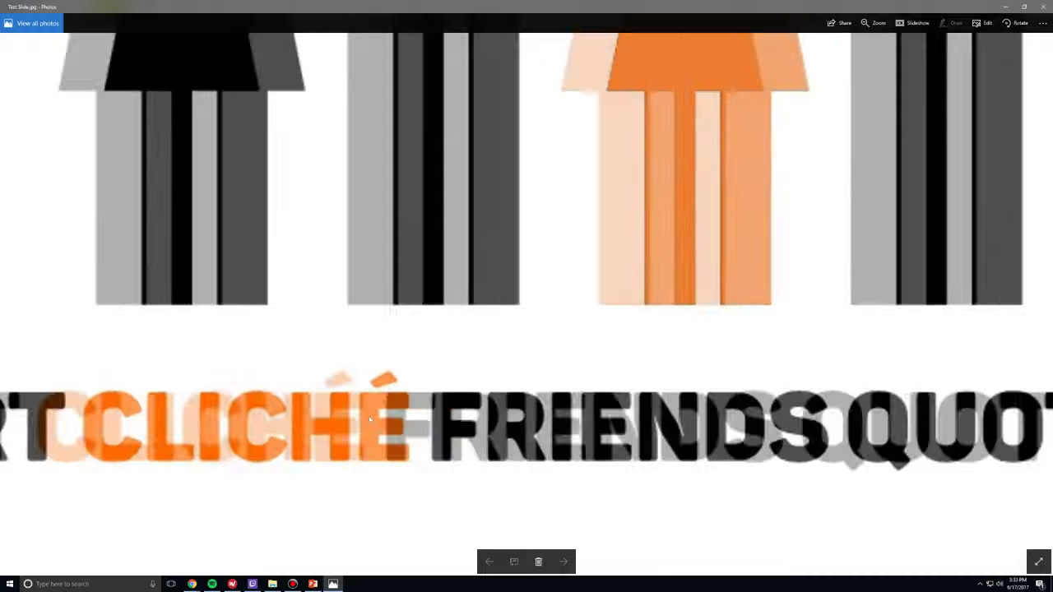
scroll(488, 362, down, 5)
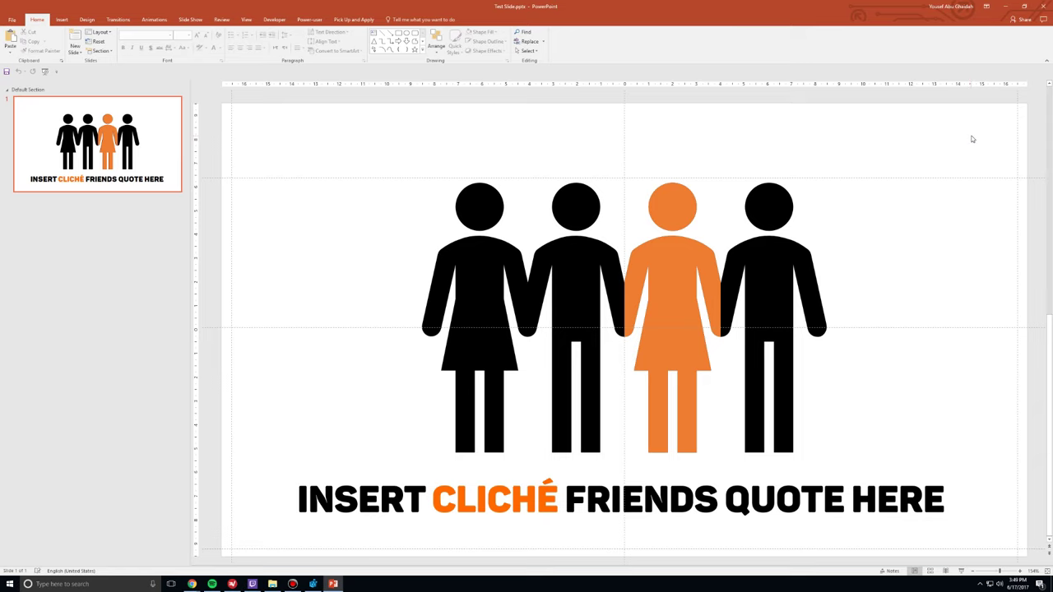
Step: Close PowerPoint and clear the file selection in the Test Slide folder
click(1043, 5)
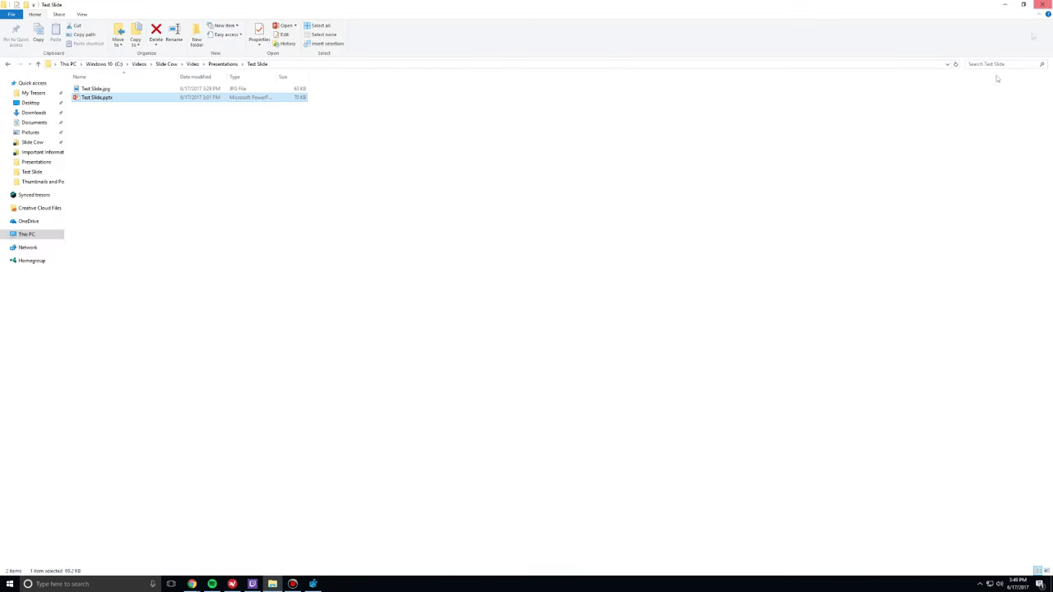
click(428, 117)
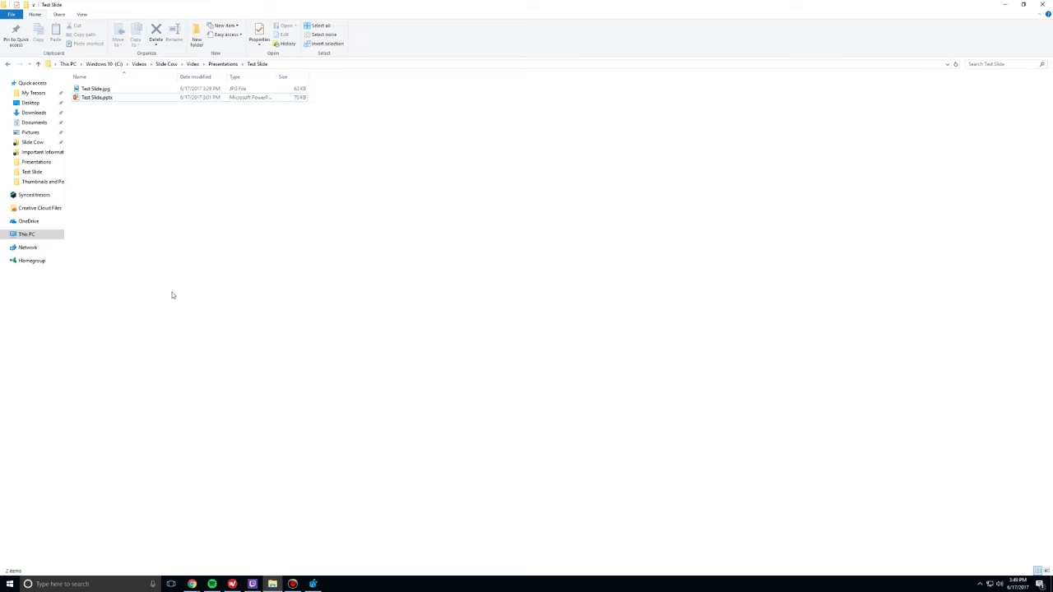
click(9, 585)
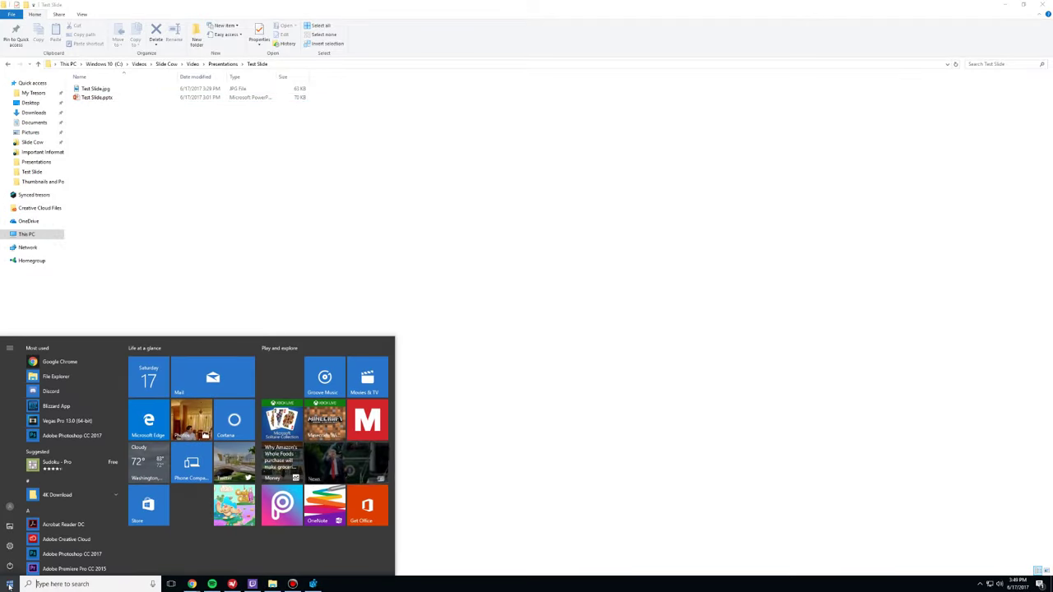
Step: Search for regedit.exe in the taskbar search and launch Registry Editor
click(53, 584)
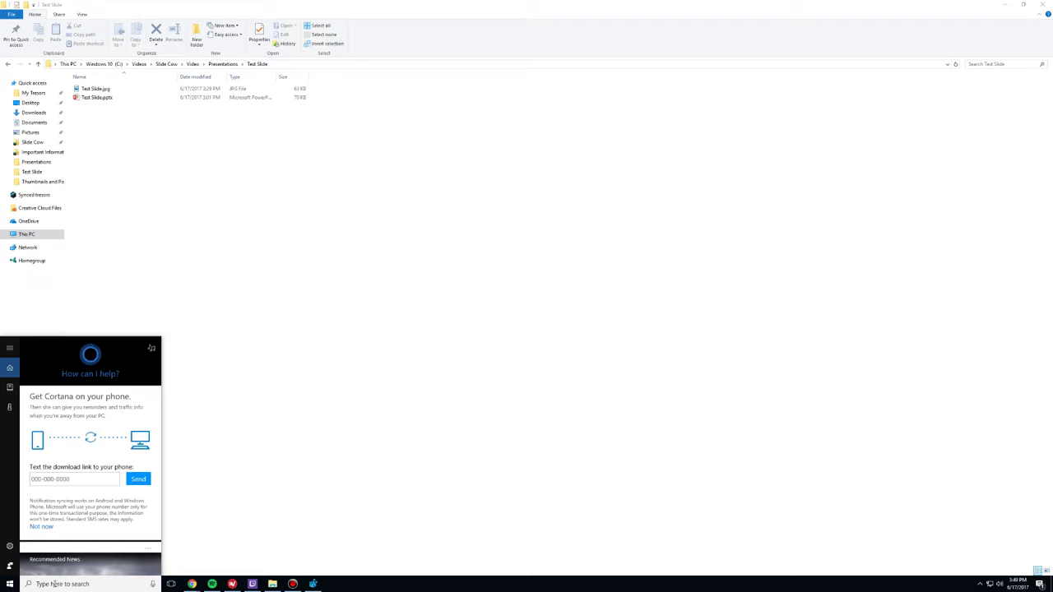
text(regedit.exe)
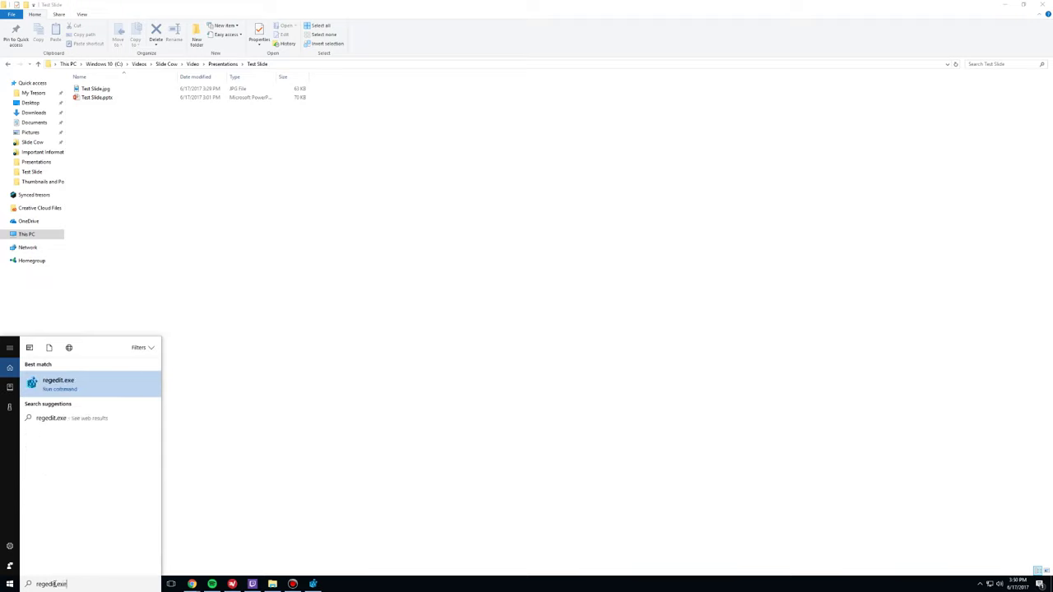
key(Return)
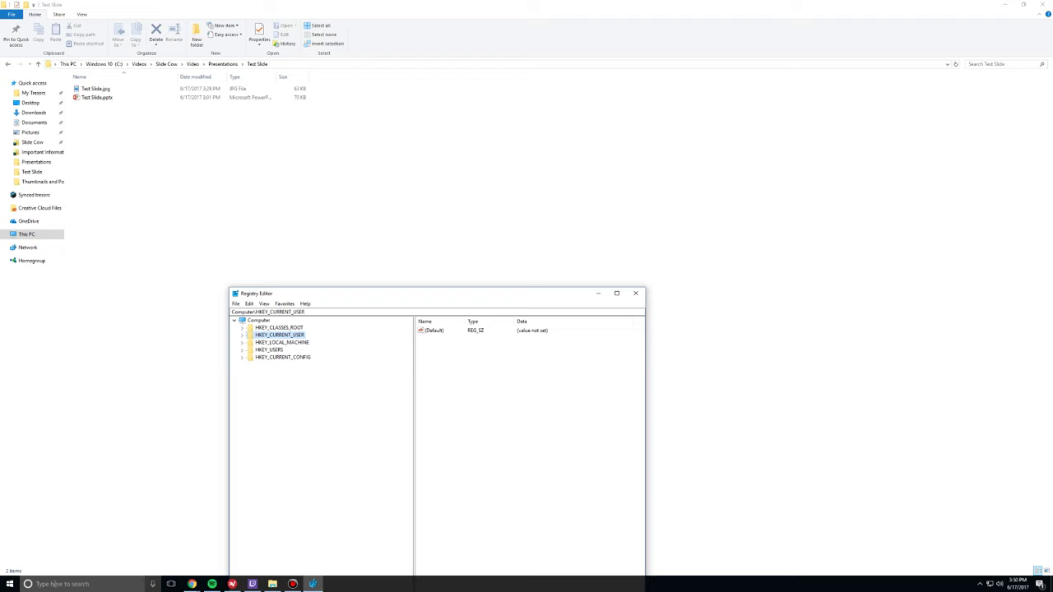
Step: Return to the Registry Editor window and maximize it
click(8, 586)
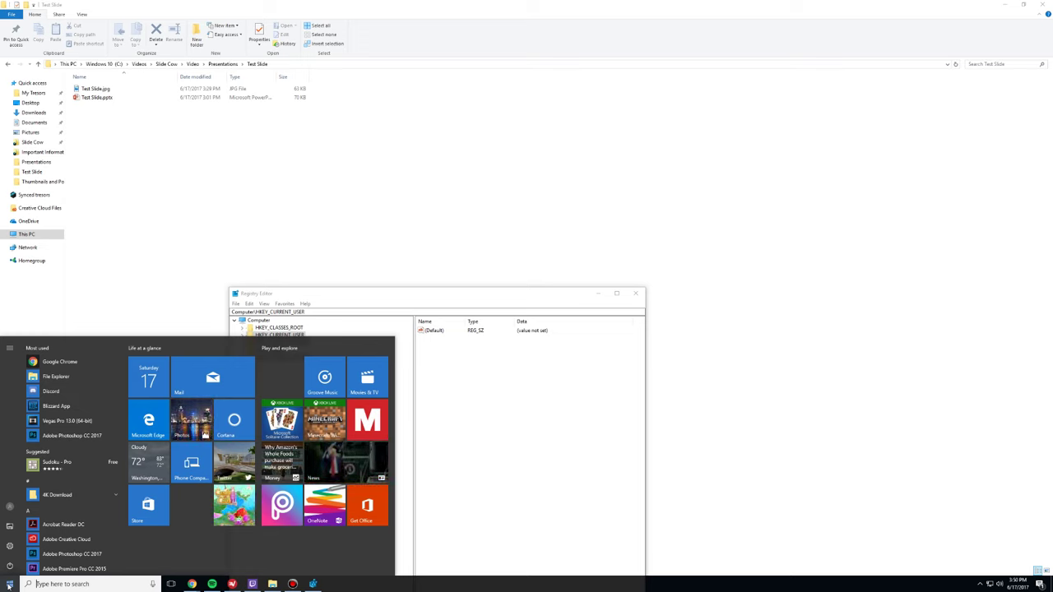
click(418, 297)
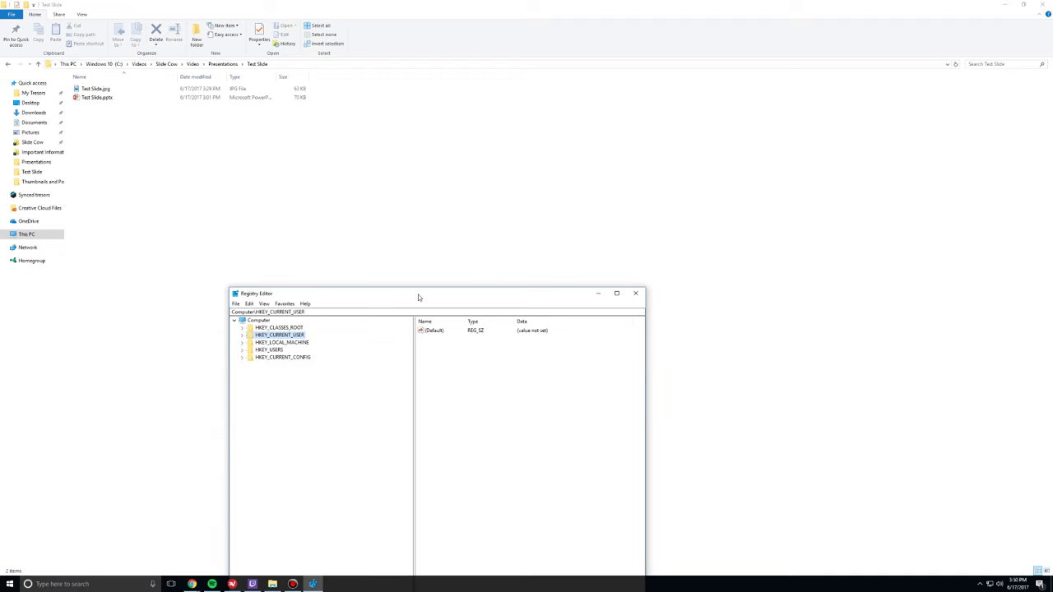
double_click(418, 297)
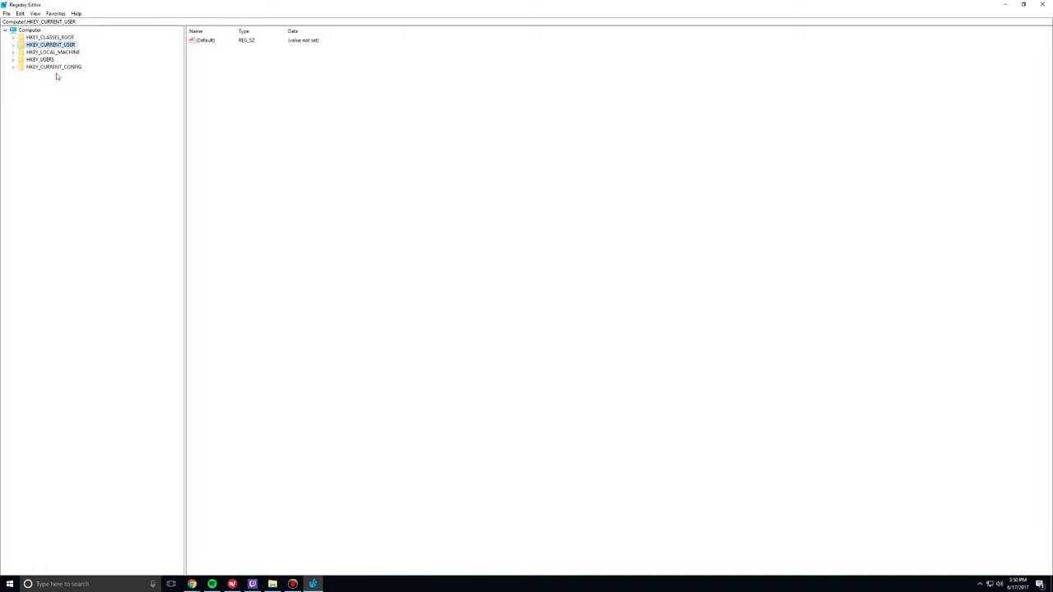
Step: Expand HKEY_CURRENT_USER > Software > Microsoft > Office and select the 16.0 key
click(14, 46)
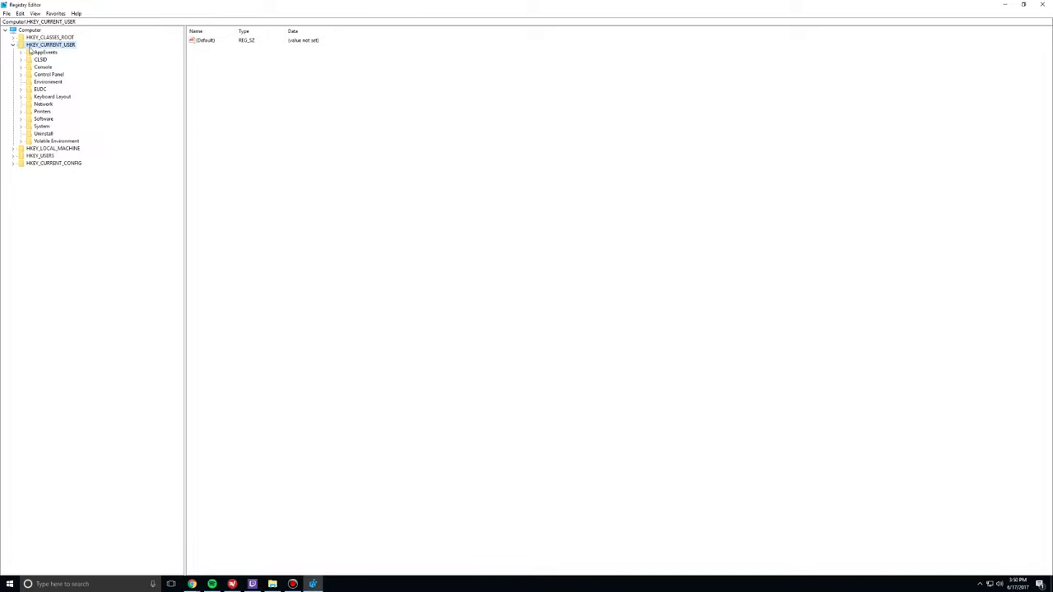
click(21, 119)
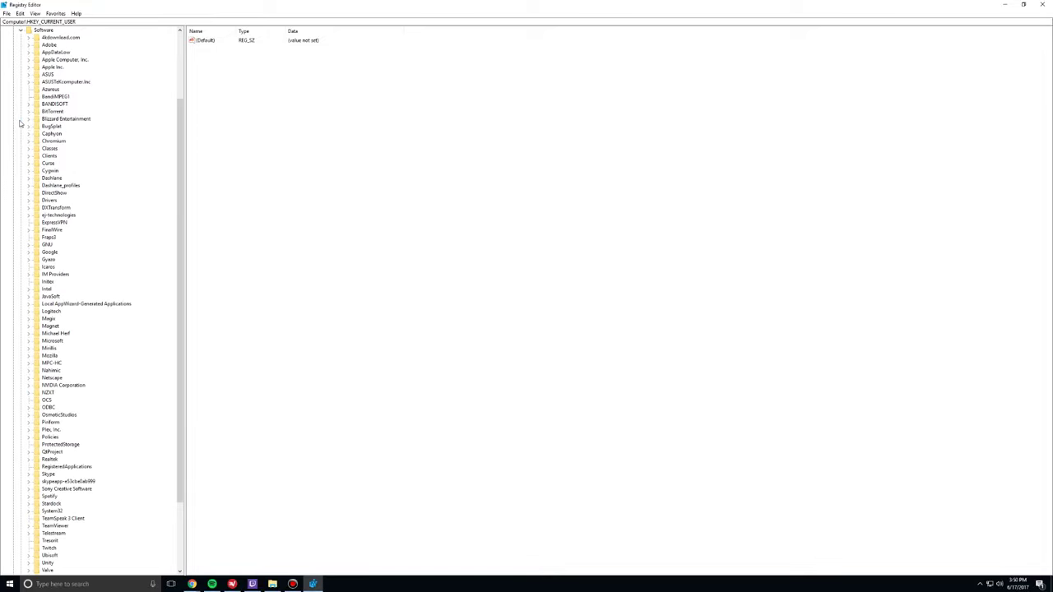
scroll(57, 150, down, 4)
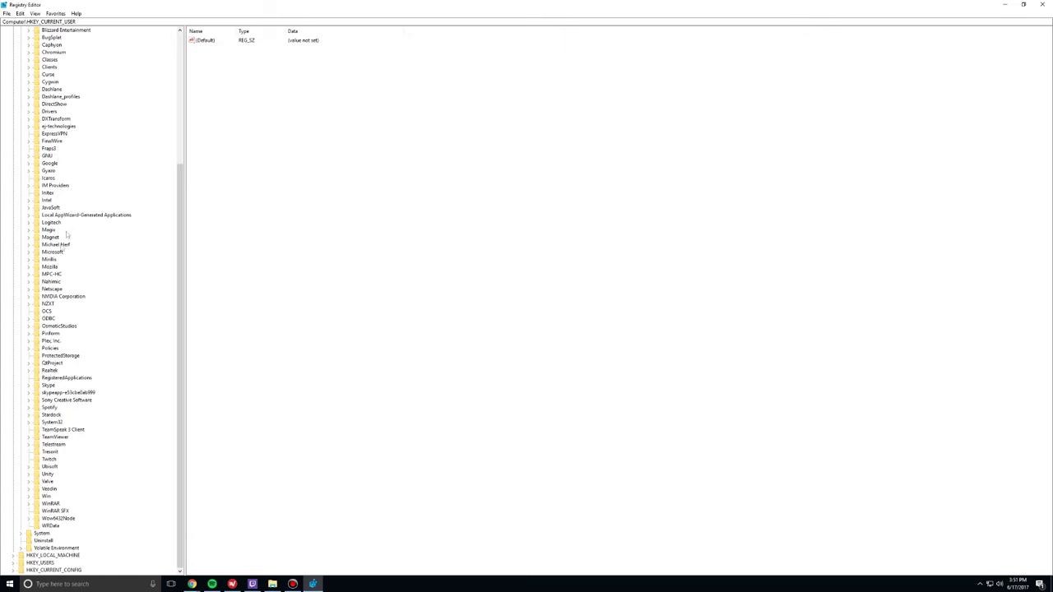
click(30, 253)
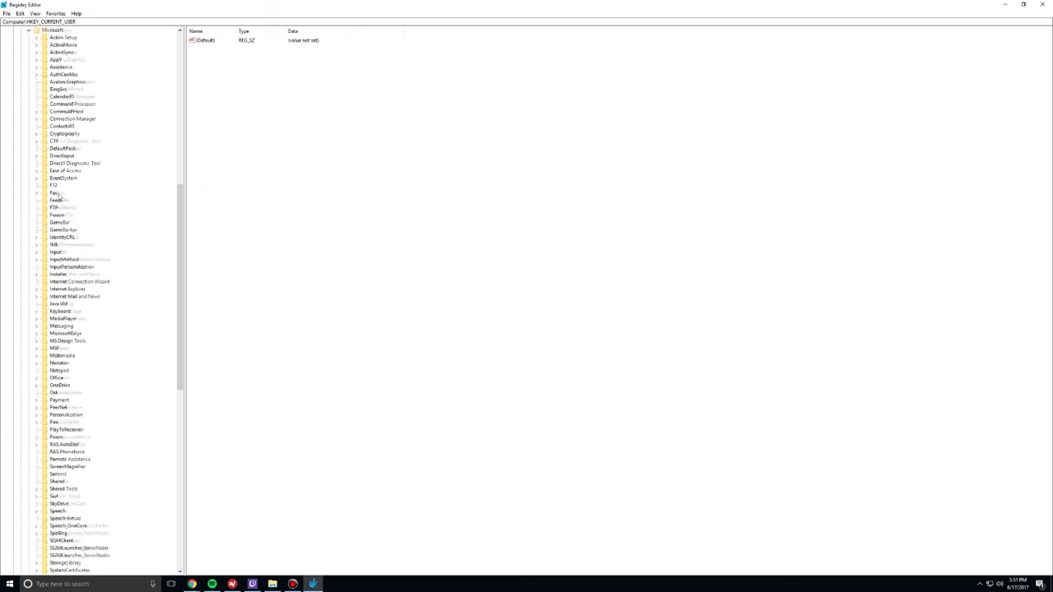
scroll(58, 198, down, 3)
click(36, 312)
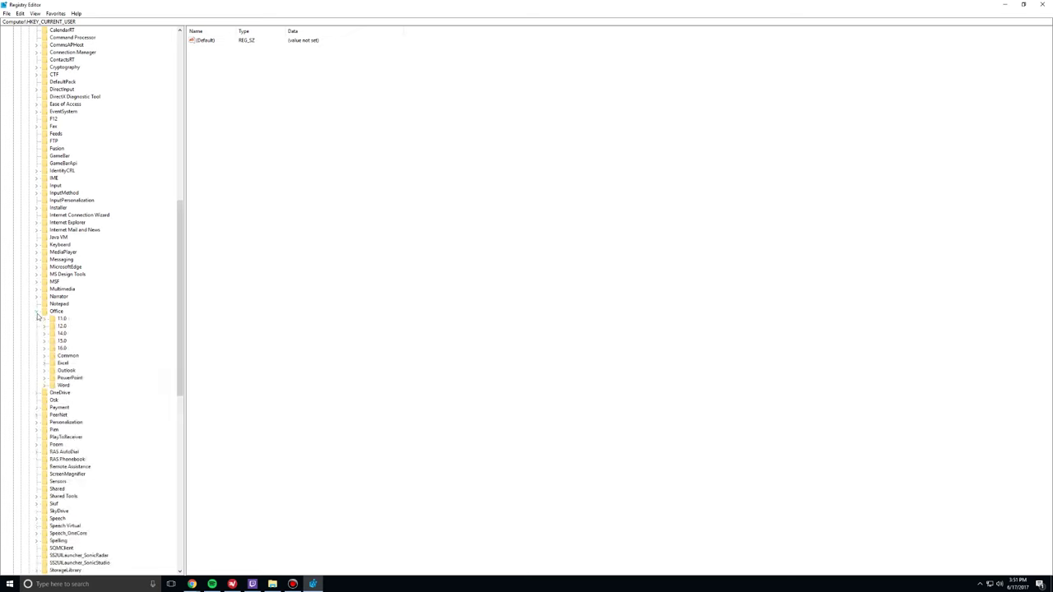
click(65, 348)
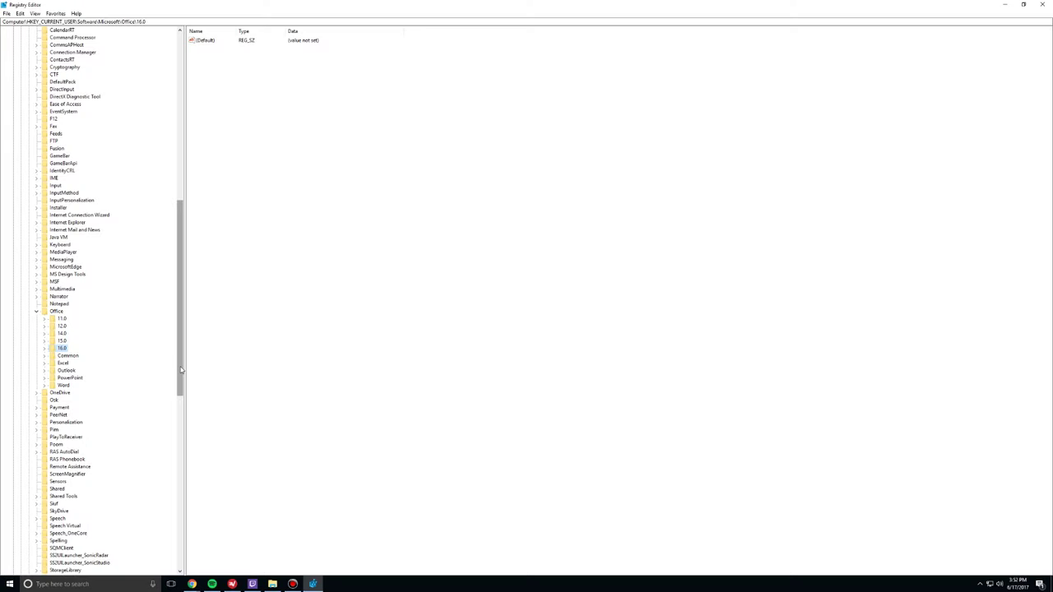
Step: Expand 16.0 > PowerPoint and select the Options key to list its values
click(44, 350)
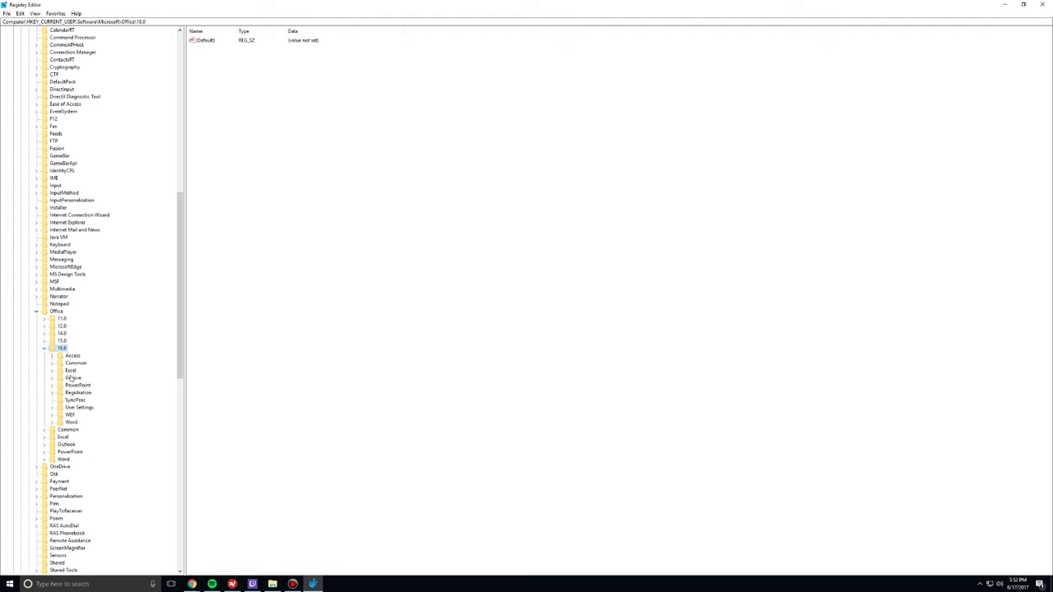
click(52, 387)
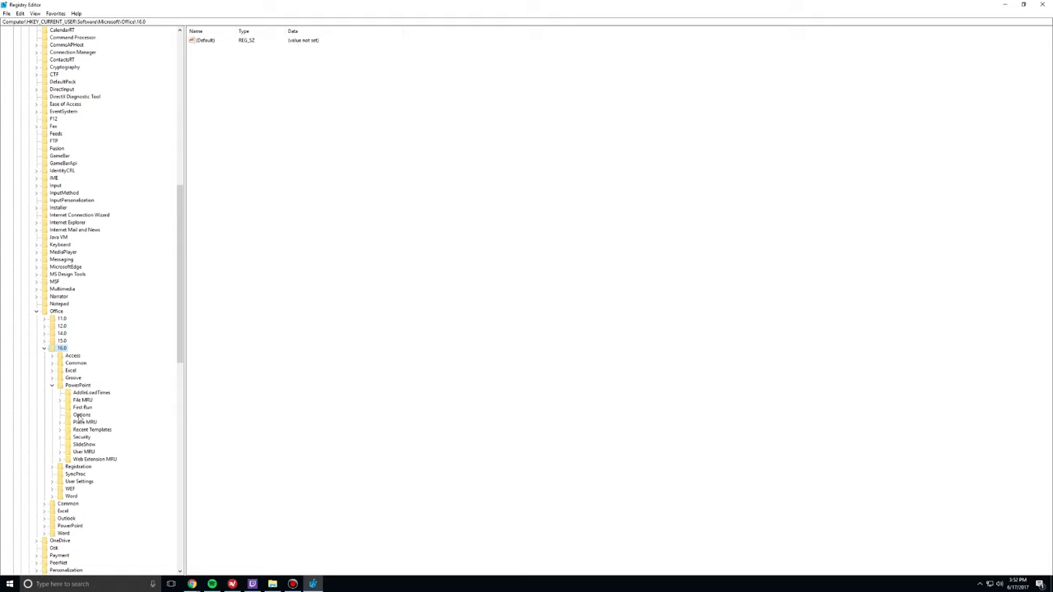
click(81, 415)
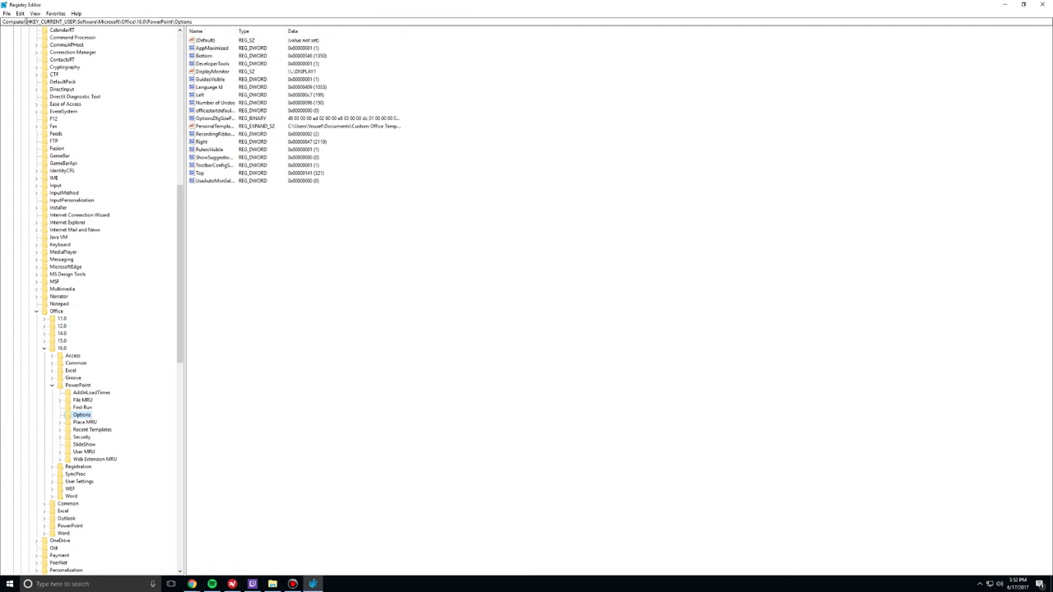
Step: Create a new DWORD (32-bit) value named ExportBitmapResolution in the Options key
click(21, 13)
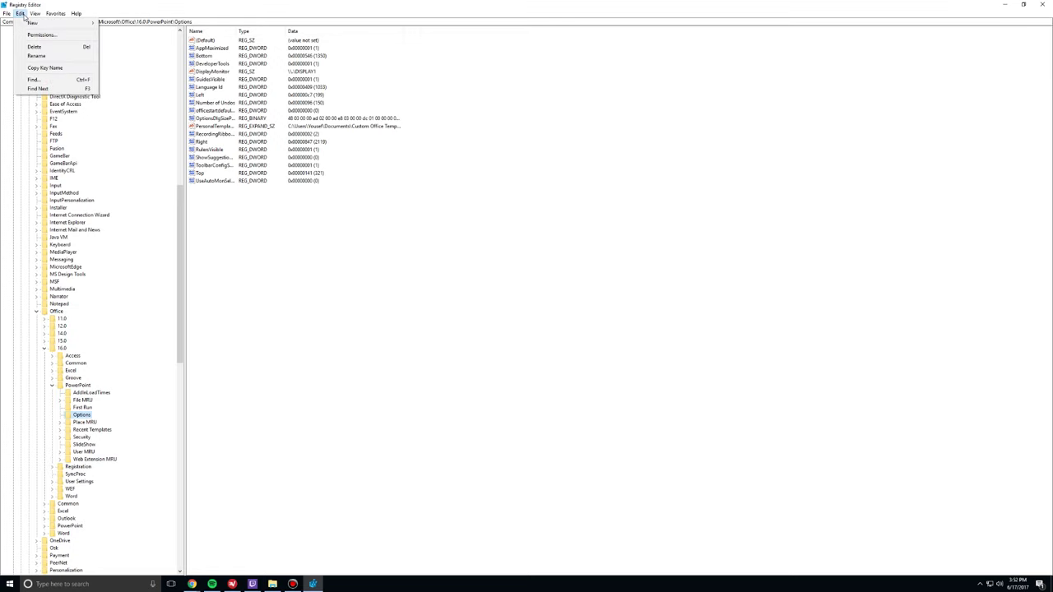
mouse_move(33, 23)
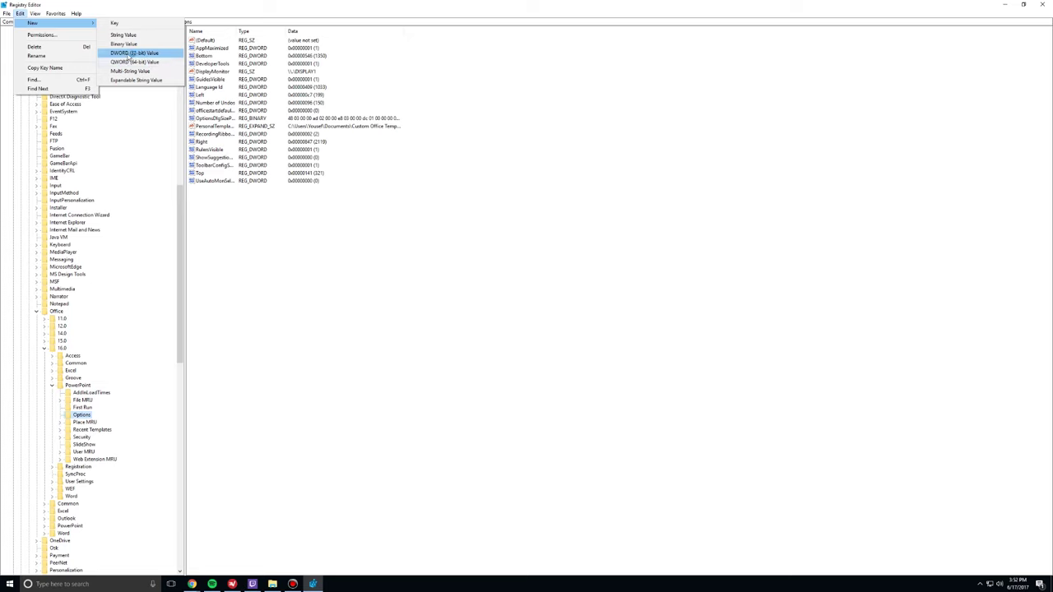
click(130, 54)
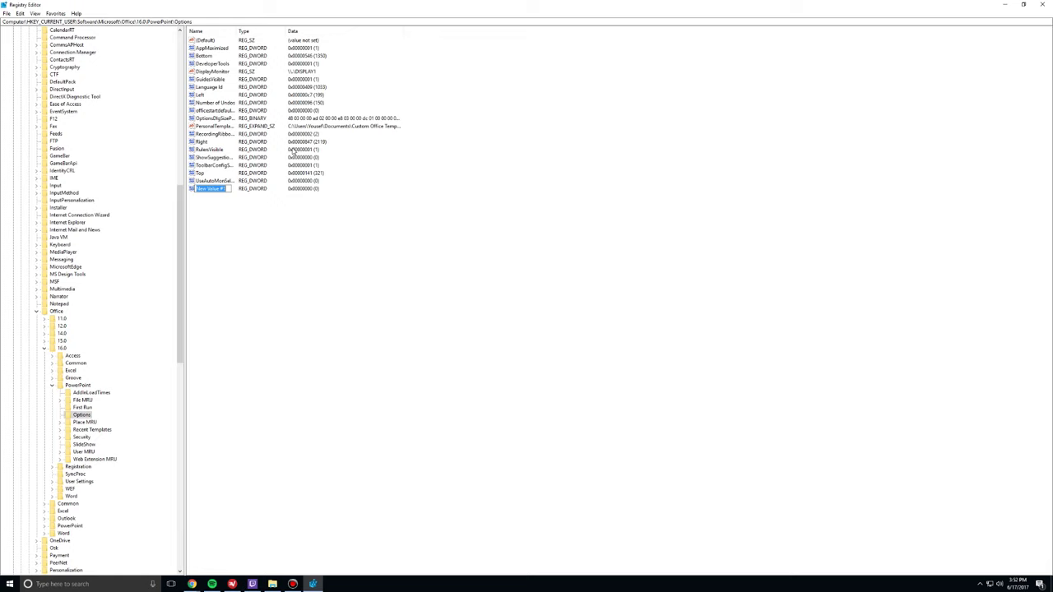
text(ExportBitmapResolution)
Step: Set ExportBitmapResolution's data to 300 with Decimal base
double_click(228, 189)
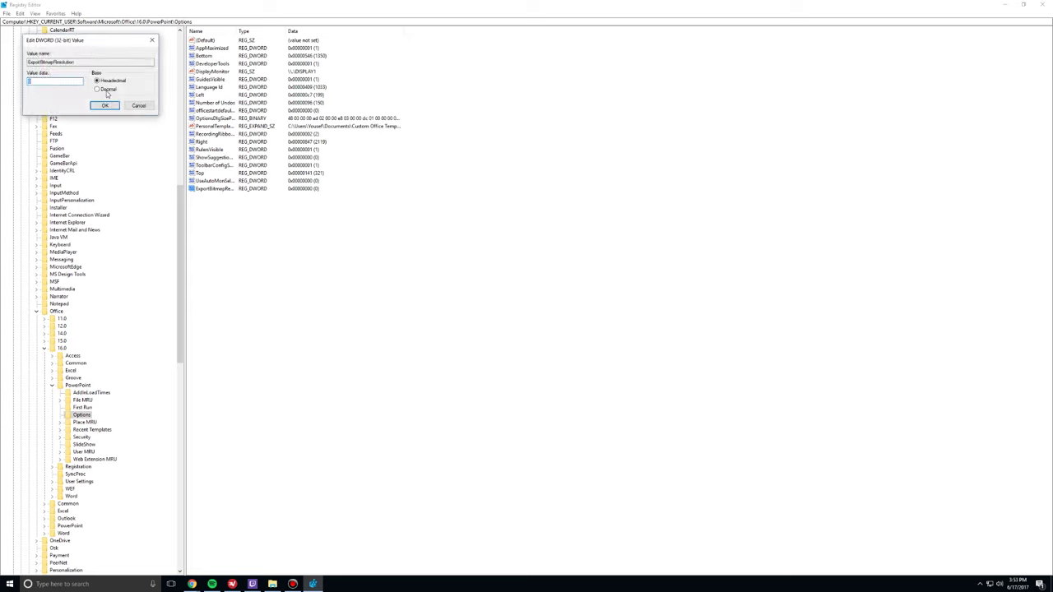
click(97, 88)
click(43, 81)
double_click(43, 81)
text(300)
key(Return)
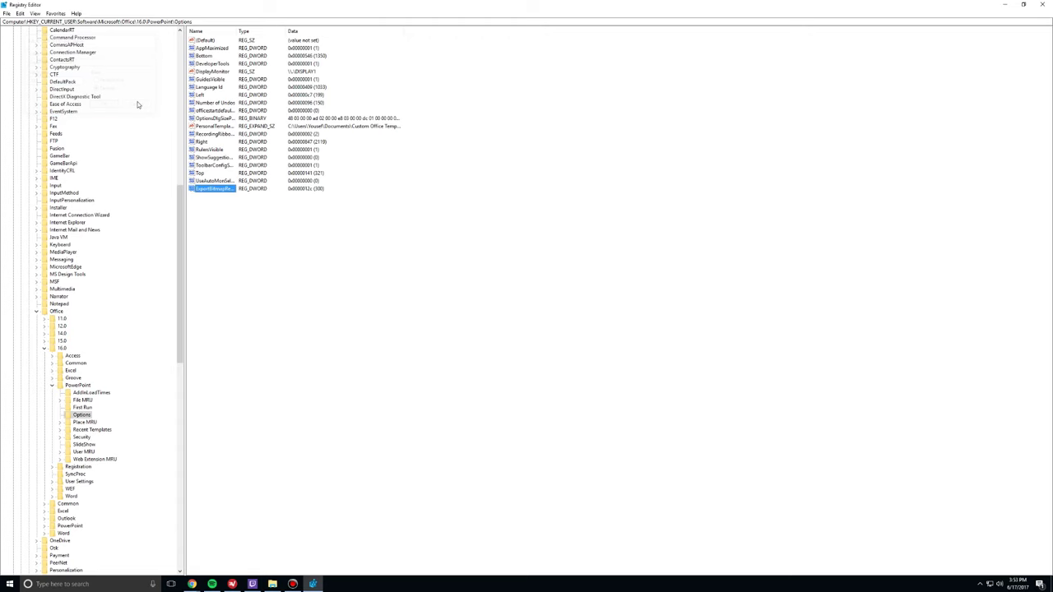
click(405, 245)
click(272, 584)
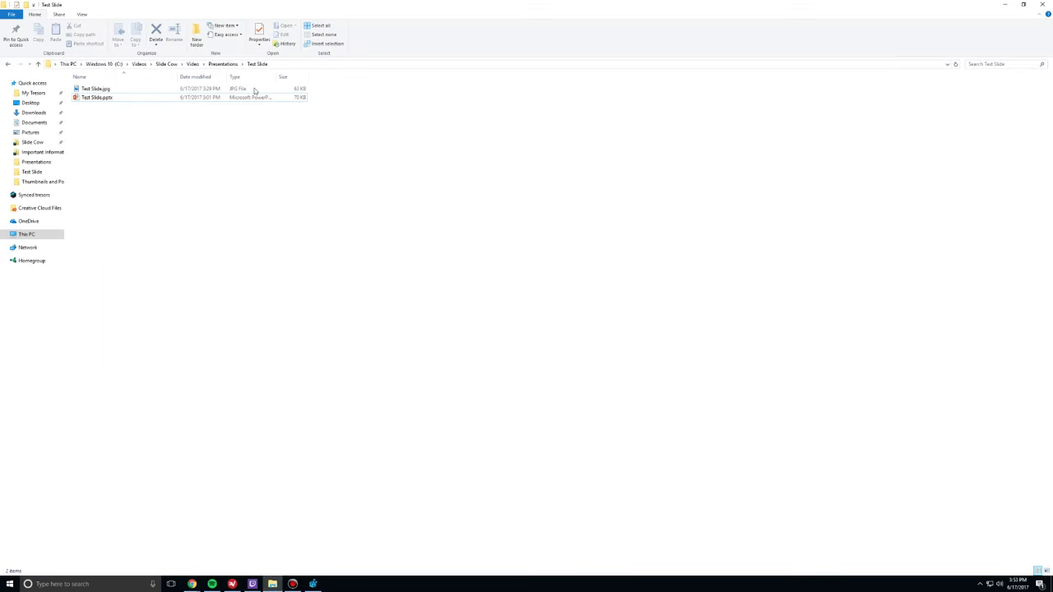
Step: Zoom in on the old Test Slide.jpg in Photos, then close it and delete the JPG
double_click(151, 99)
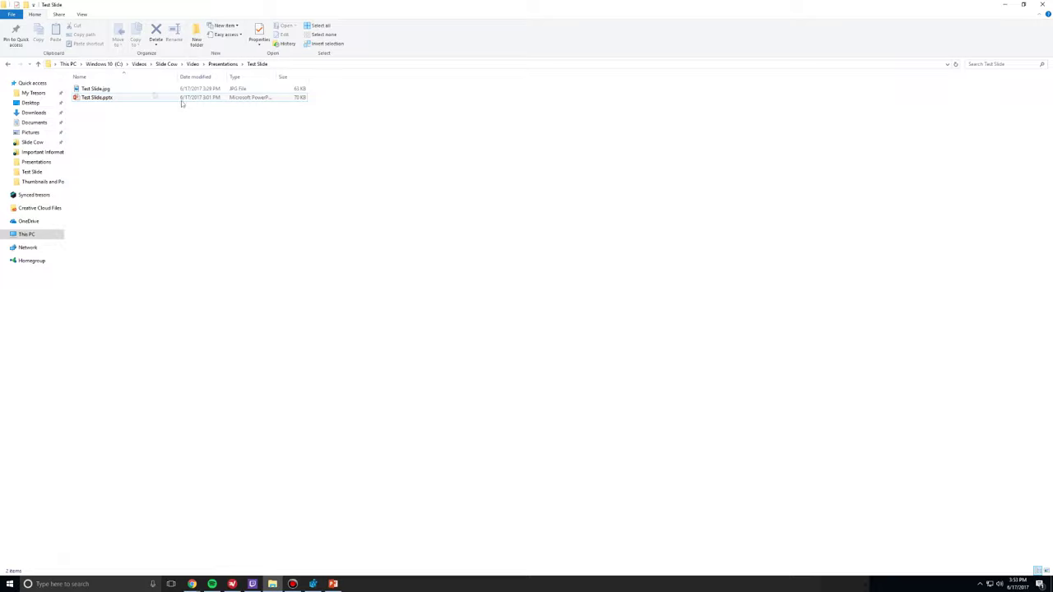
double_click(148, 89)
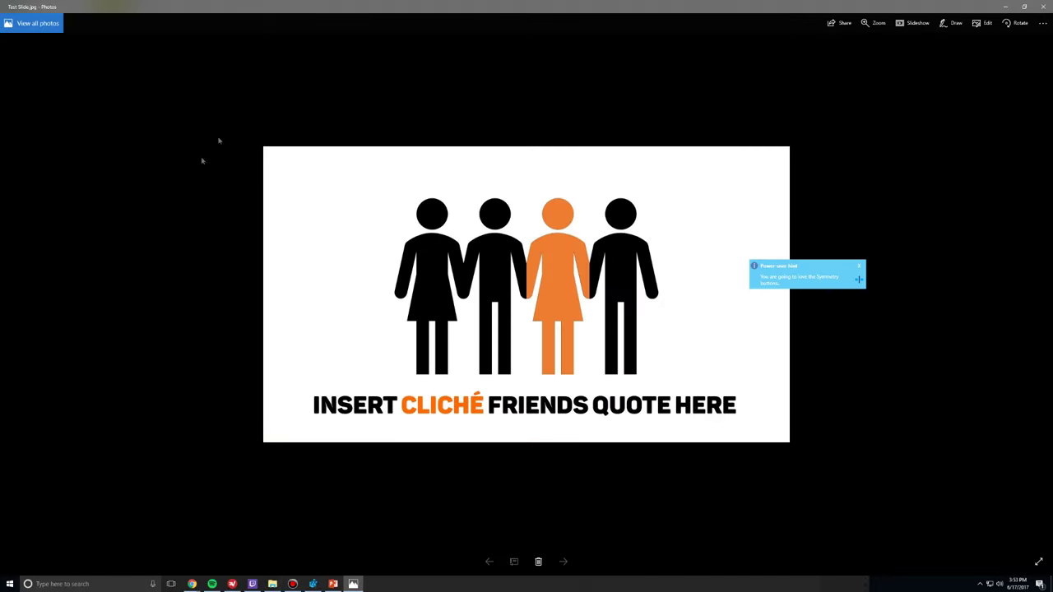
scroll(576, 288, up, 5)
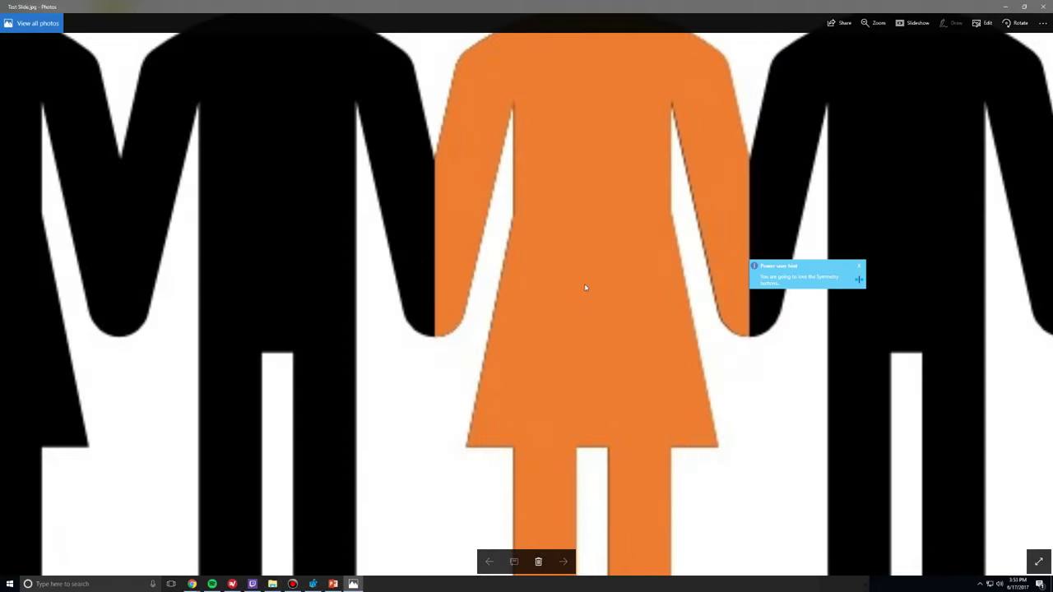
scroll(512, 269, down, 5)
scroll(483, 367, up, 3)
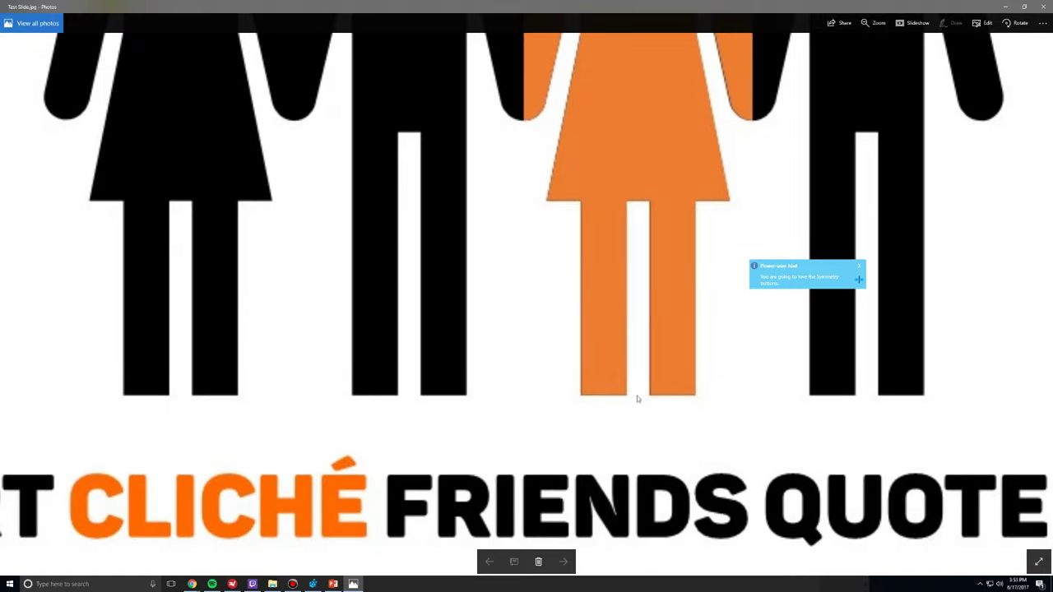
scroll(609, 354, up, 1)
drag(585, 308, 631, 235)
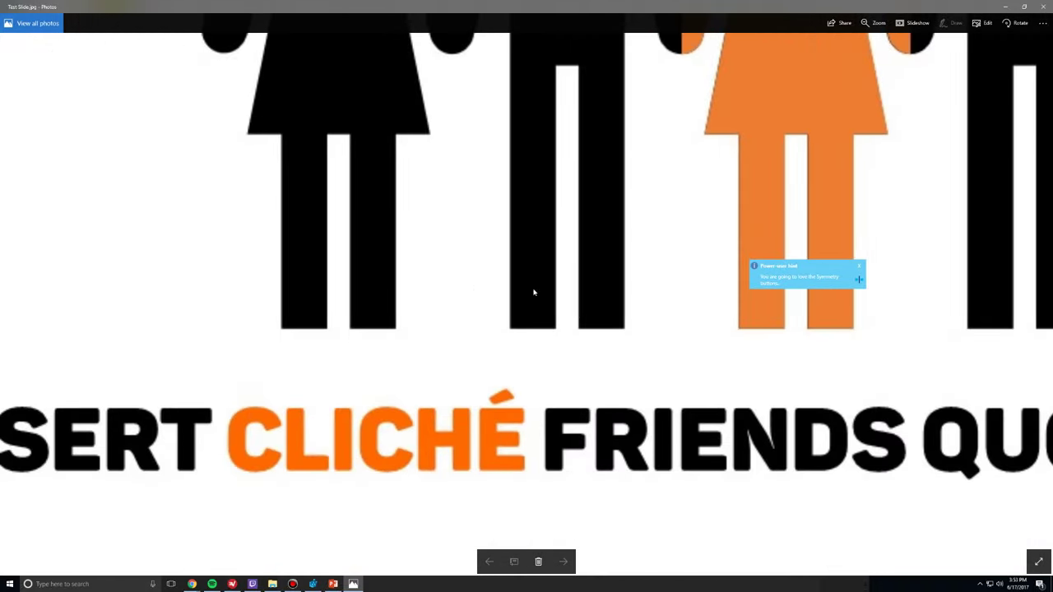
click(1044, 6)
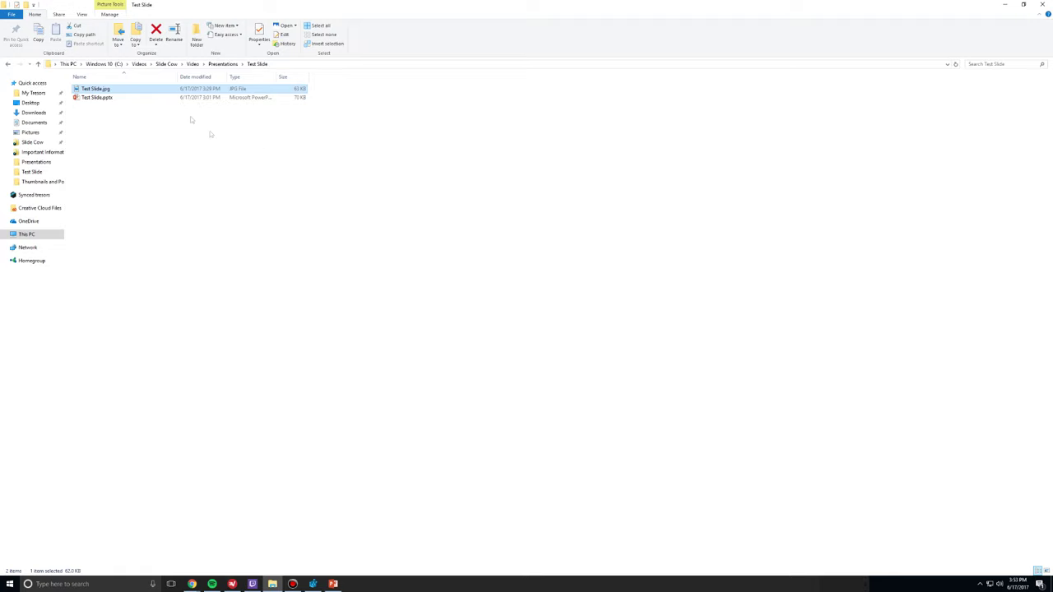
key(Delete)
Step: Open Test Slide.pptx and save only the current slide as Test Slide.jpg in JPEG format
click(169, 90)
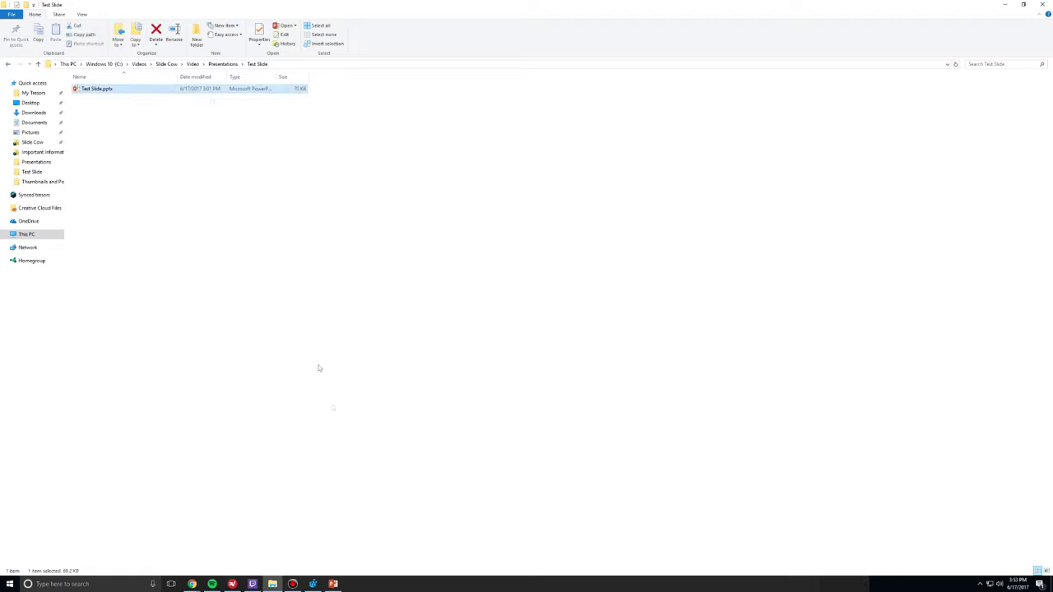
double_click(352, 196)
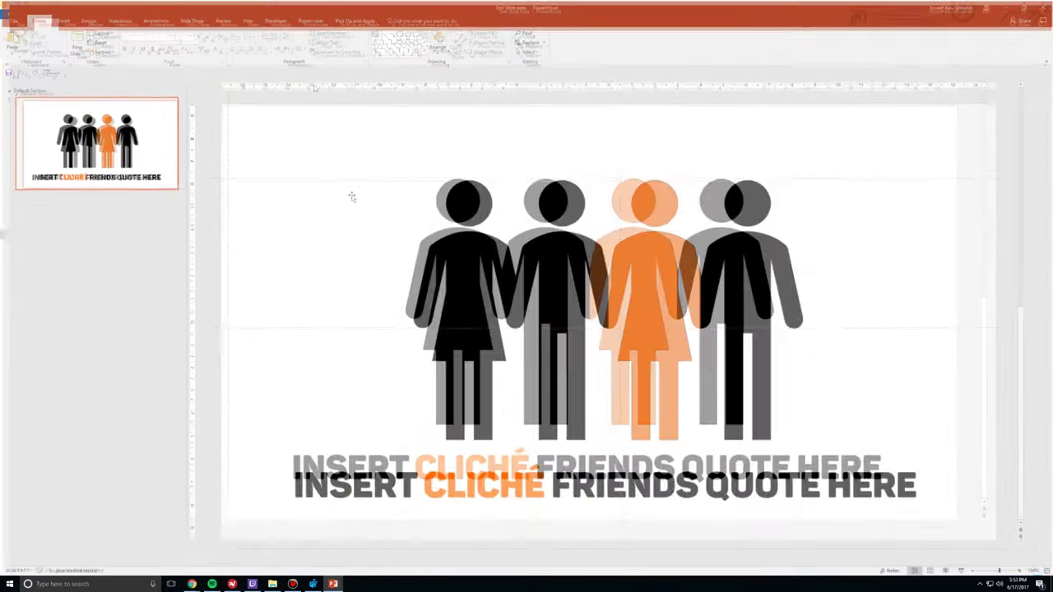
click(16, 20)
click(18, 101)
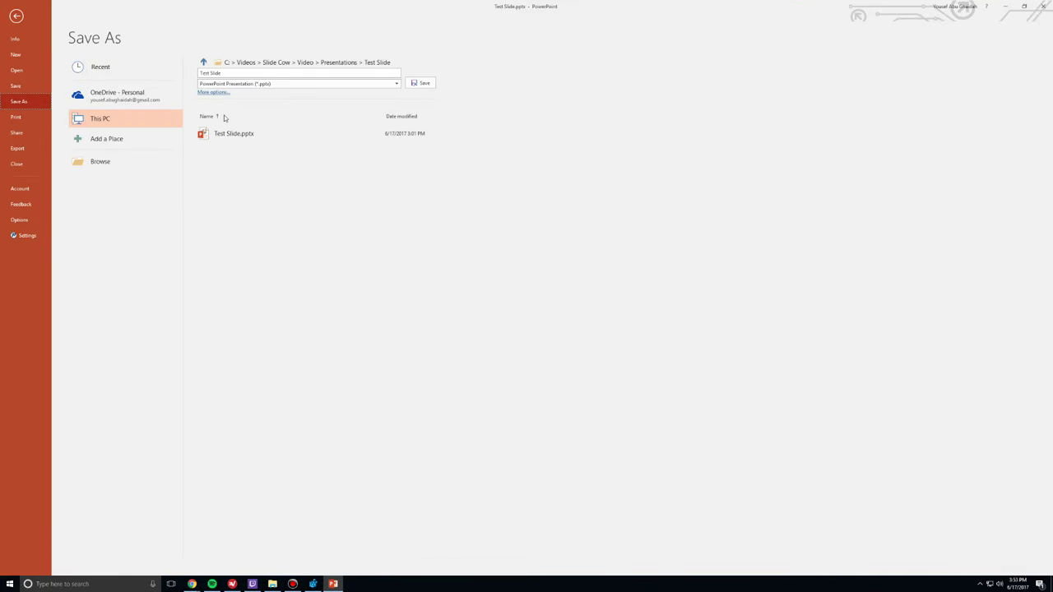
click(265, 84)
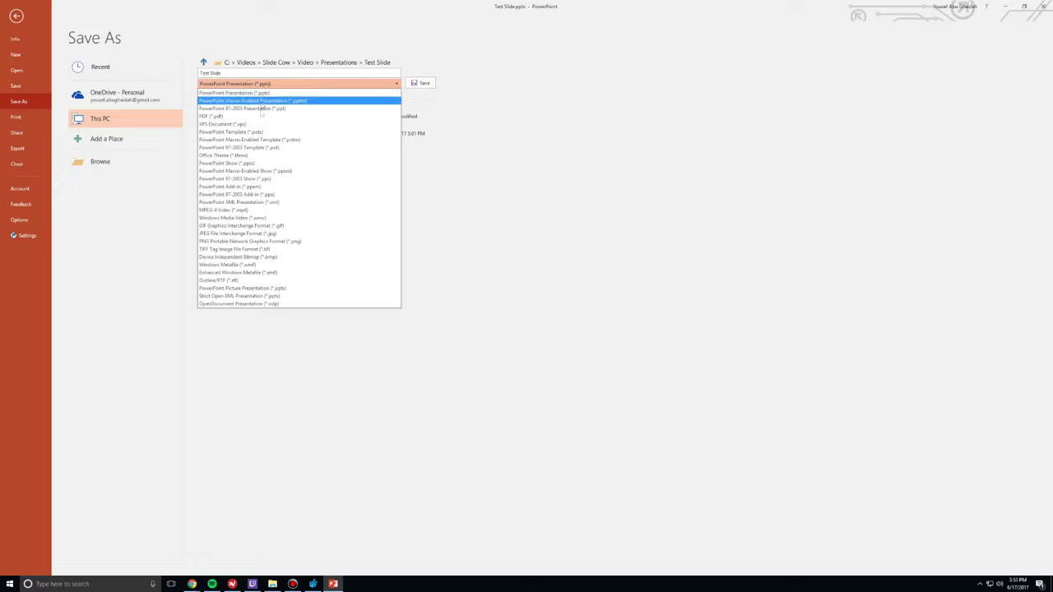
click(261, 233)
click(422, 84)
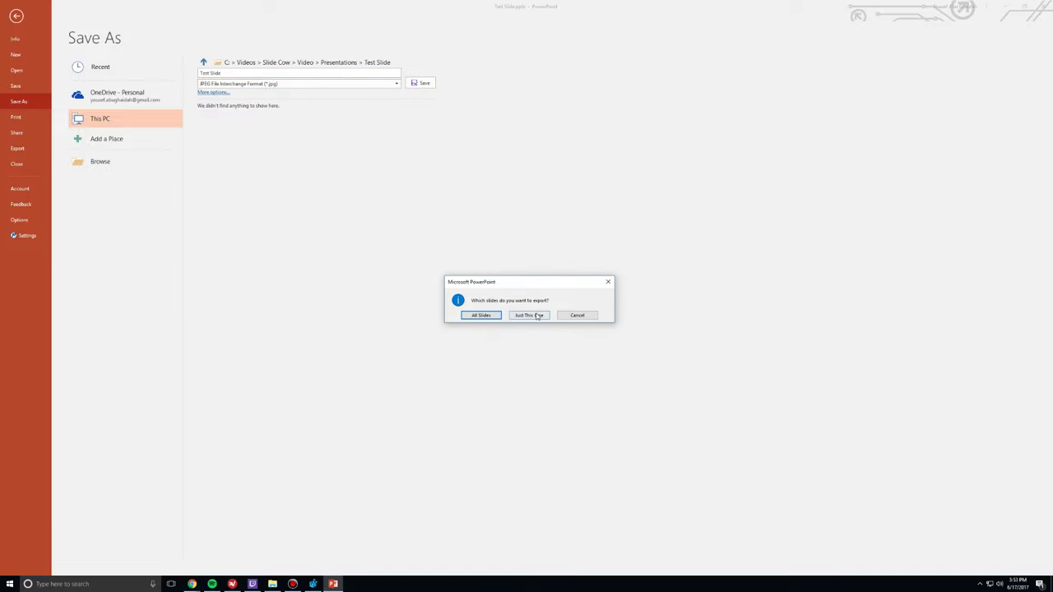
click(535, 316)
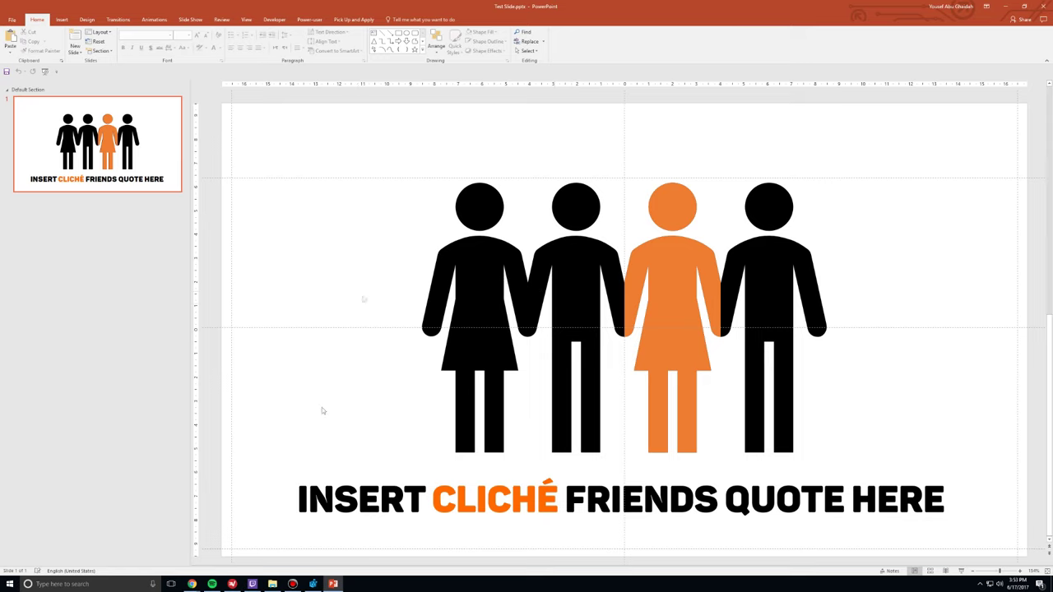
click(273, 585)
Step: View the new Test Slide.jpg in Photos, zooming in on the figures and back out to the full slide
double_click(154, 91)
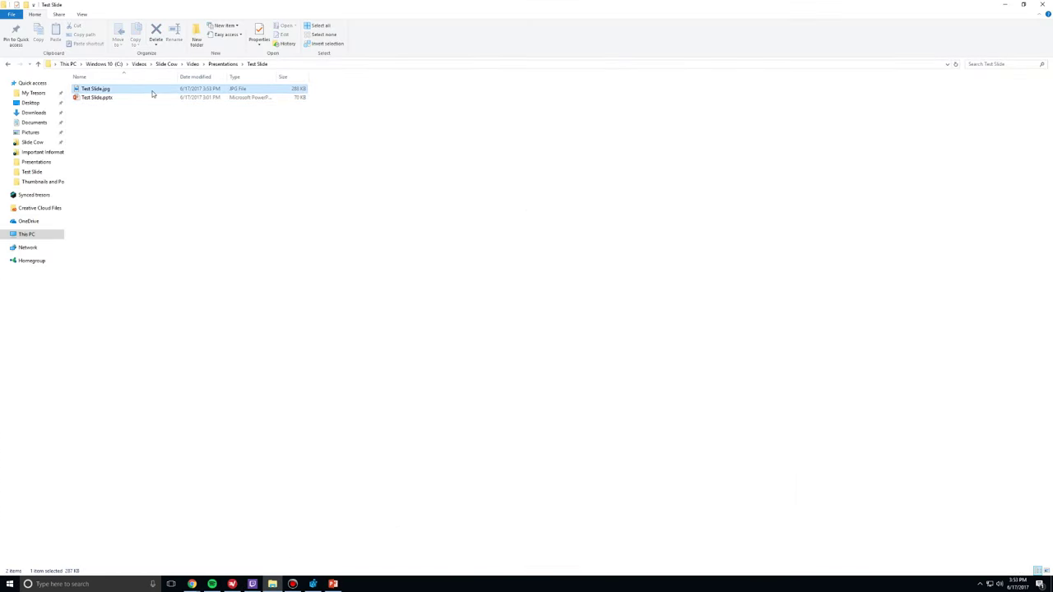
scroll(540, 294, up, 3)
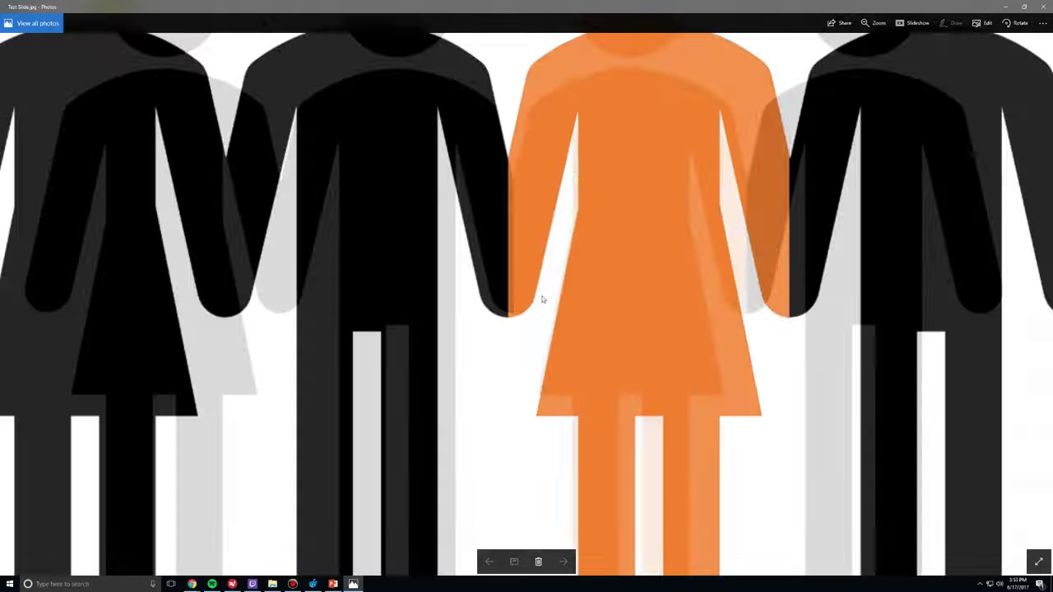
scroll(540, 367, down, 3)
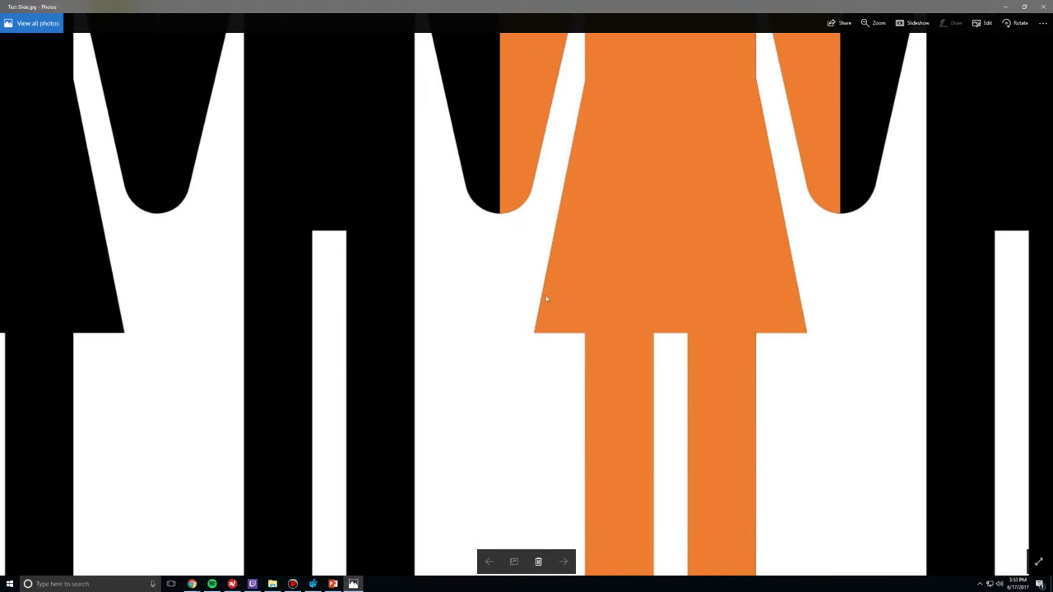
scroll(555, 277, down, 3)
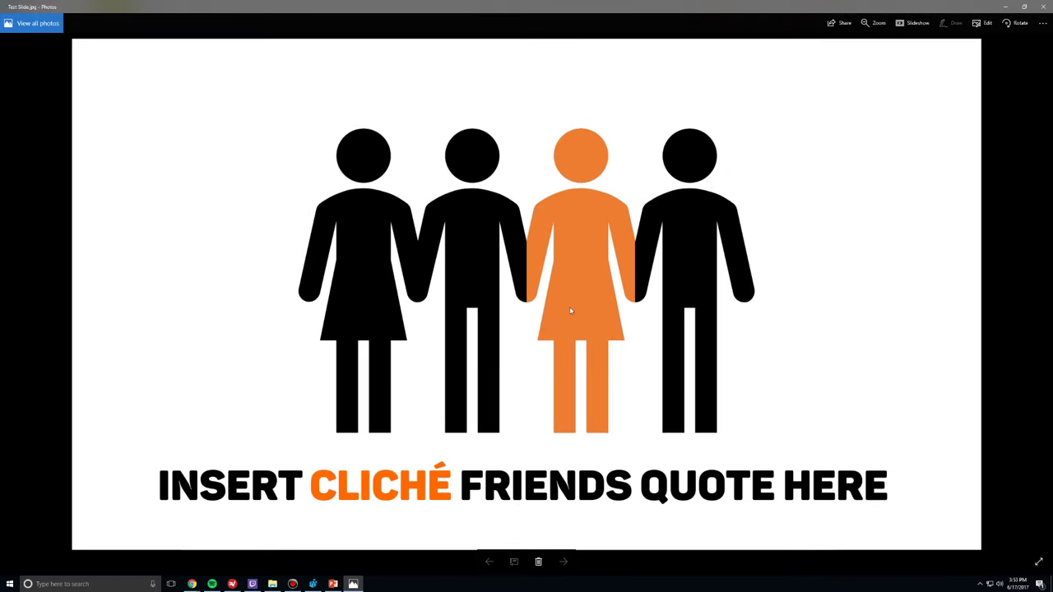